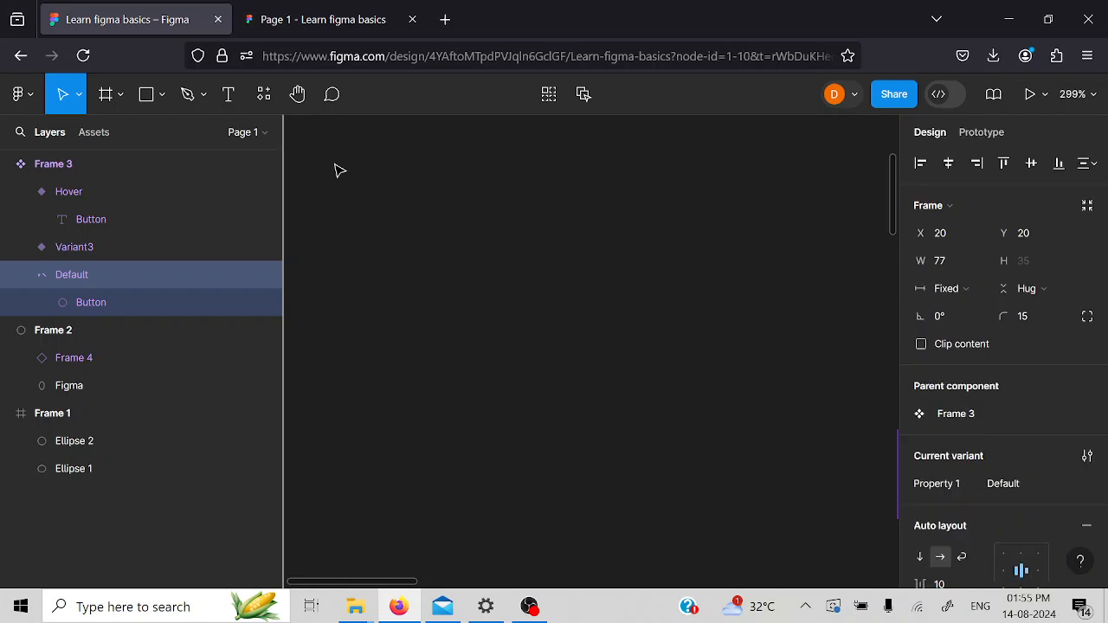
- Add a text box about 70 × 33 in the empty canvas area, reading "Button"
click(228, 97)
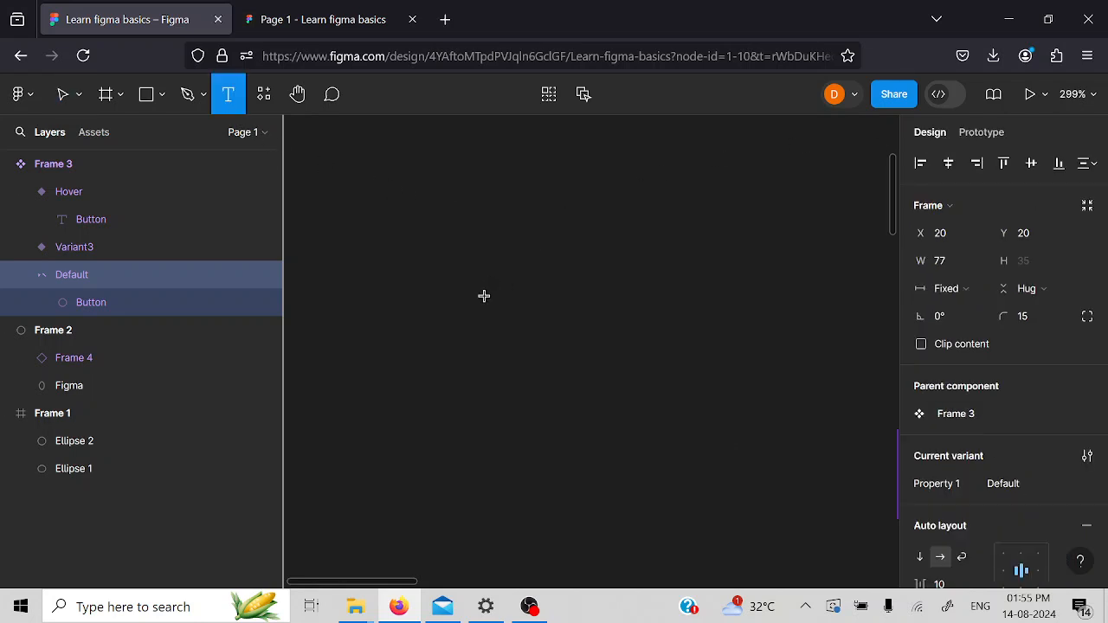
drag(439, 254, 622, 340)
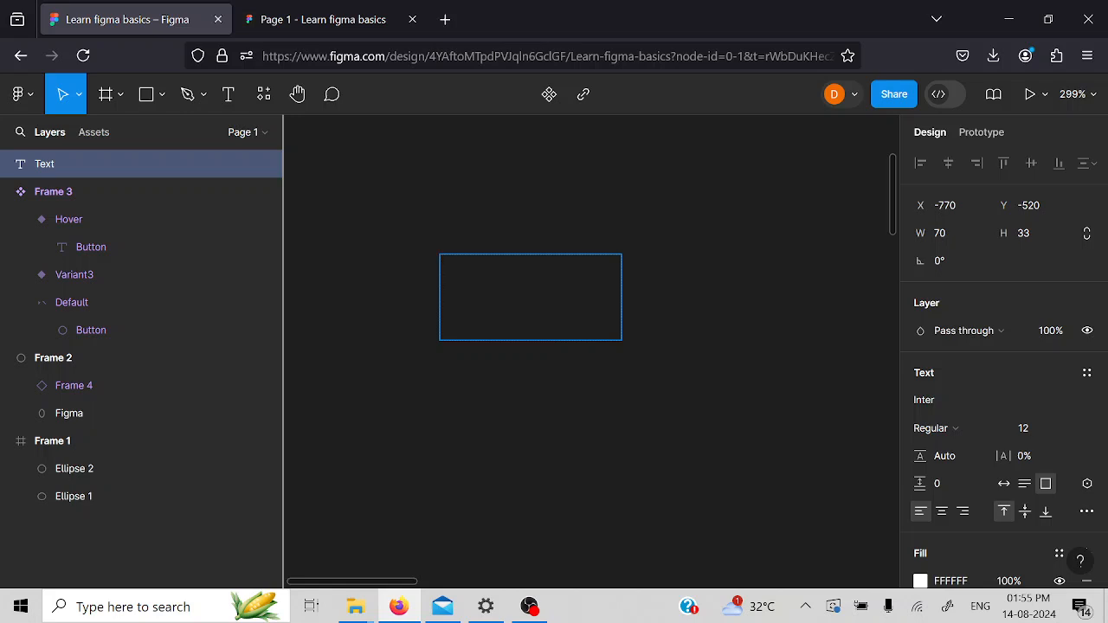
text(button)
key(Left)
key(Left)
key(Left)
key(Left)
key(Left)
key(BackSpace)
text(B)
key(Escape)
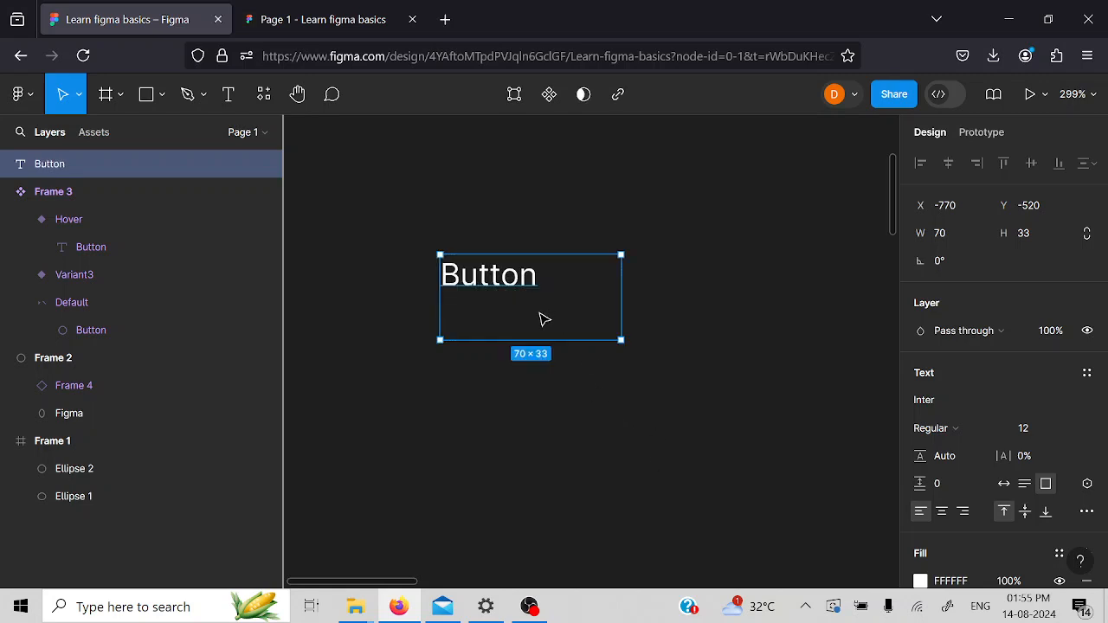
- Wrap the Button text in an auto layout frame and give the frame a blue 445CD6 fill
key(shift+a)
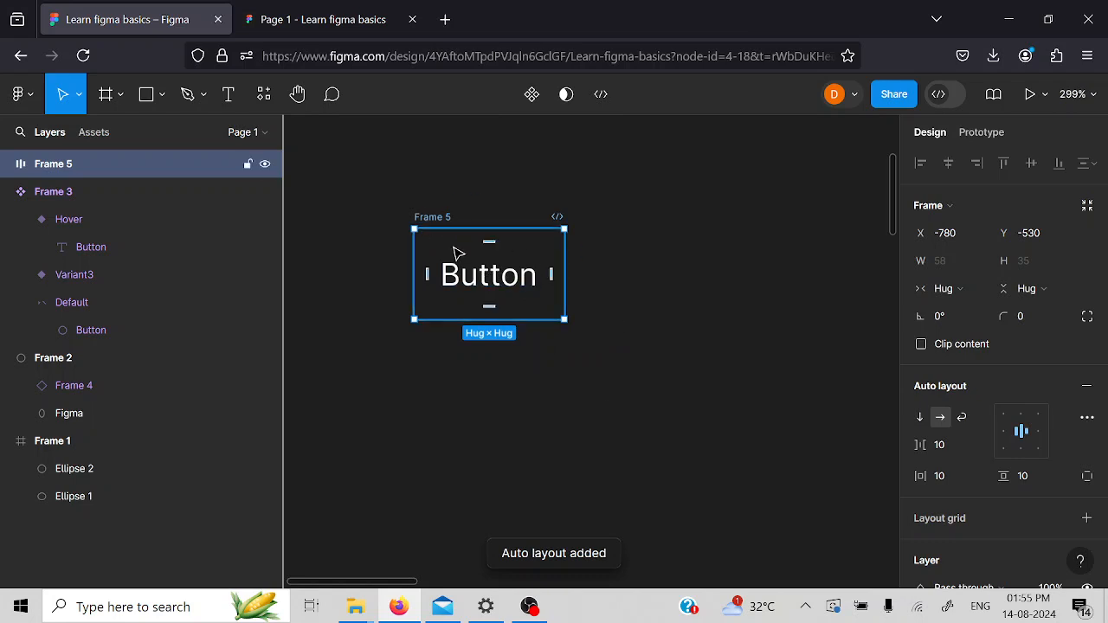
scroll(952, 491, down, 3)
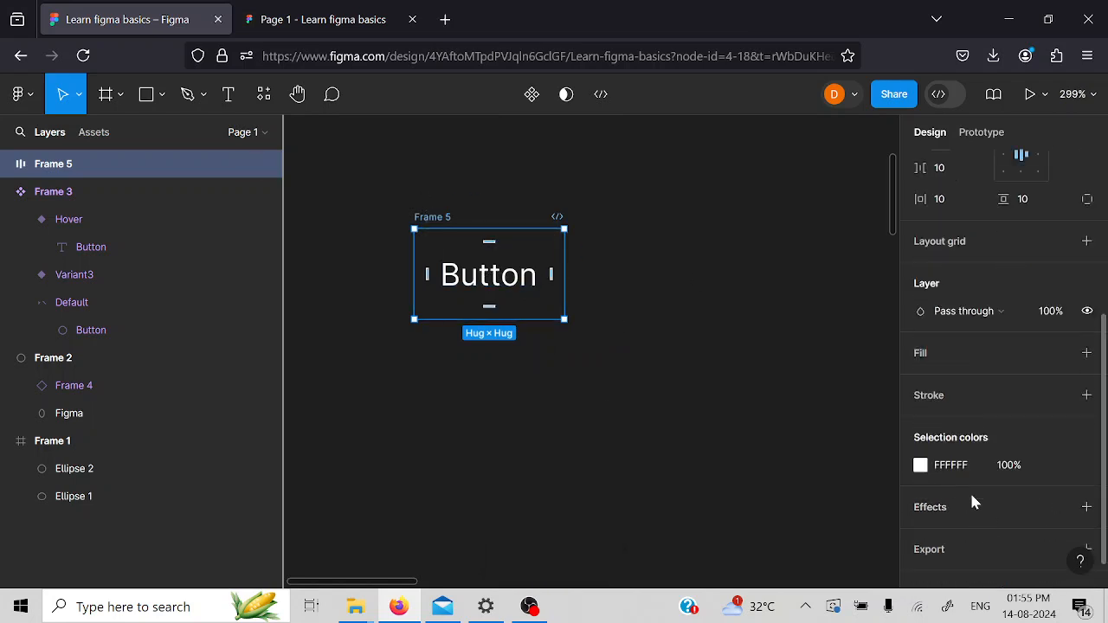
click(941, 354)
click(920, 381)
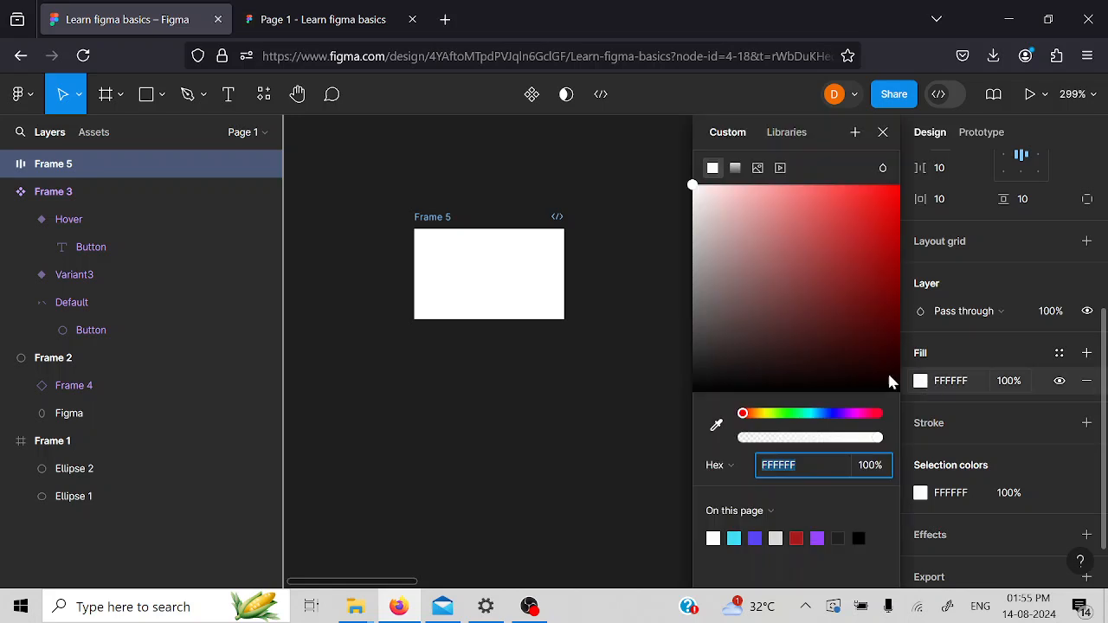
mouse_move(814, 414)
mouse_down()
mouse_move(834, 415)
mouse_move(821, 419)
mouse_up()
drag(797, 279, 867, 225)
drag(828, 416, 828, 413)
drag(866, 225, 833, 218)
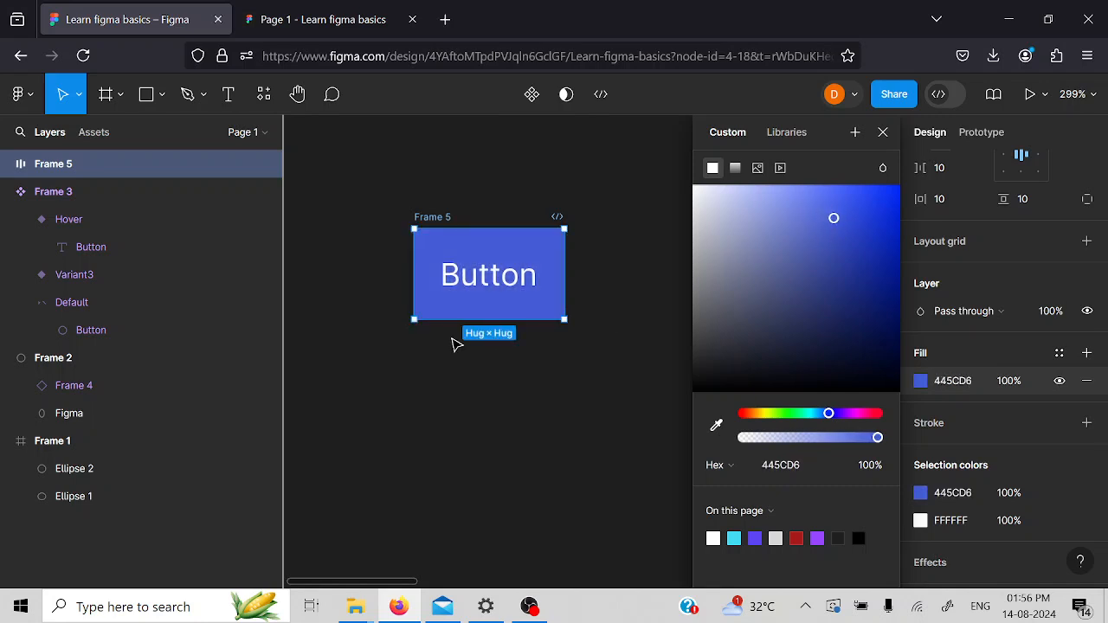
- Round the blue button frame's corners with a radius of 15
scroll(1029, 329, up, 3)
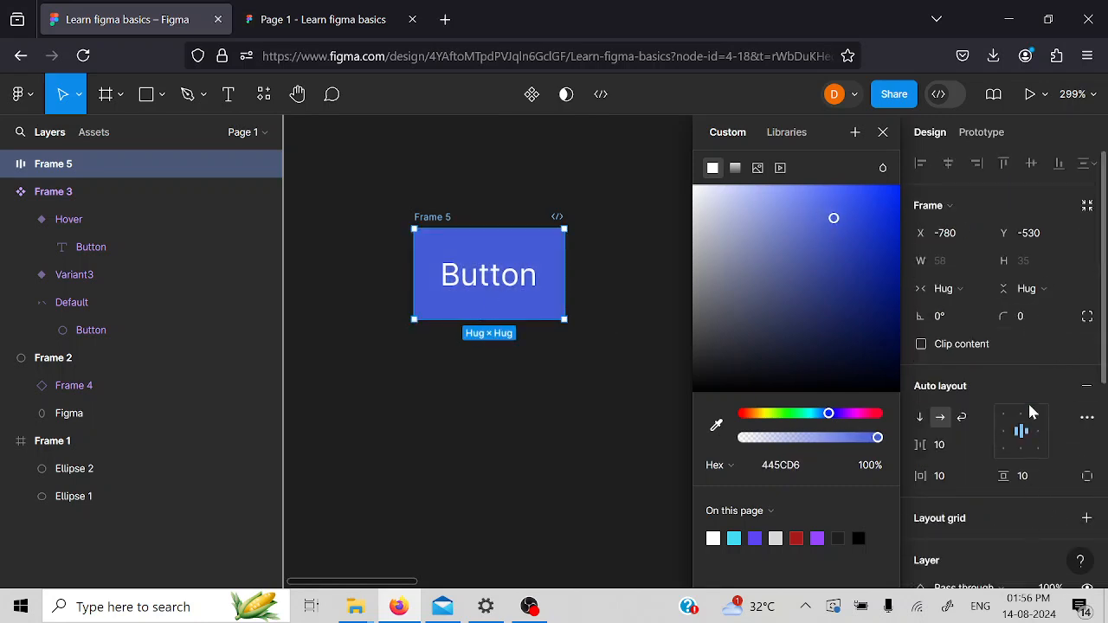
click(1023, 316)
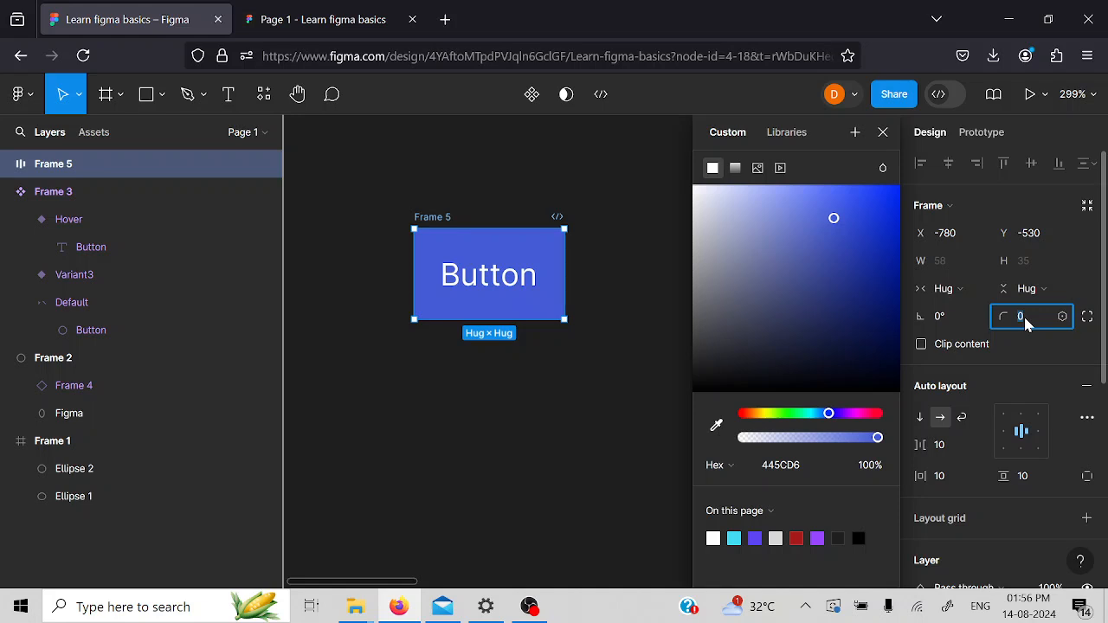
text(15)
click(403, 462)
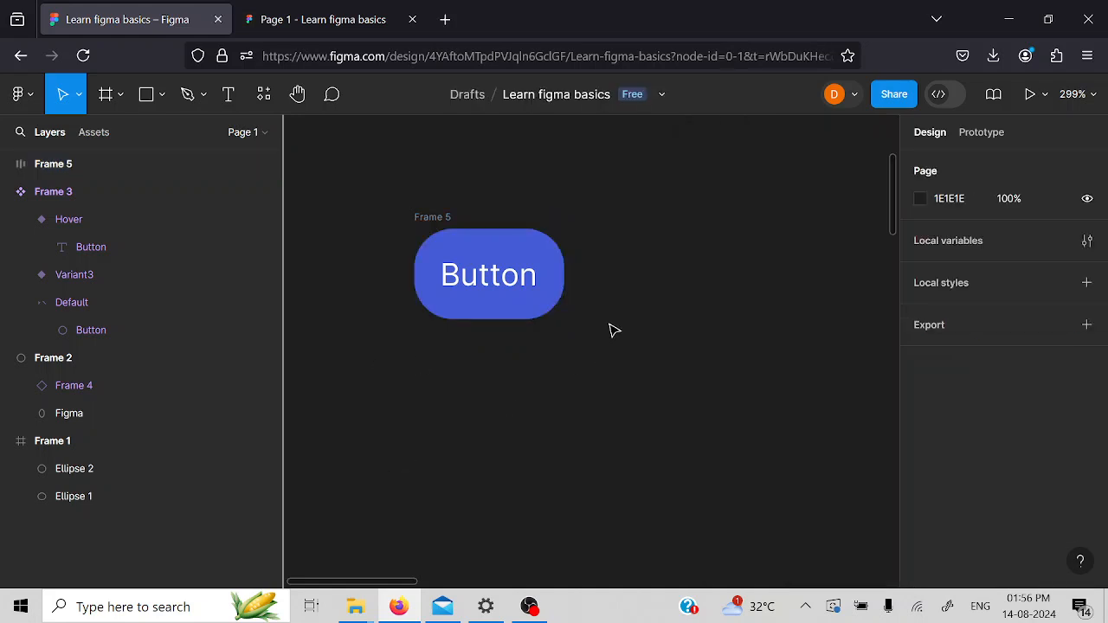
- Set the Button text's horizontal resizing to Fill container inside its frame
click(509, 277)
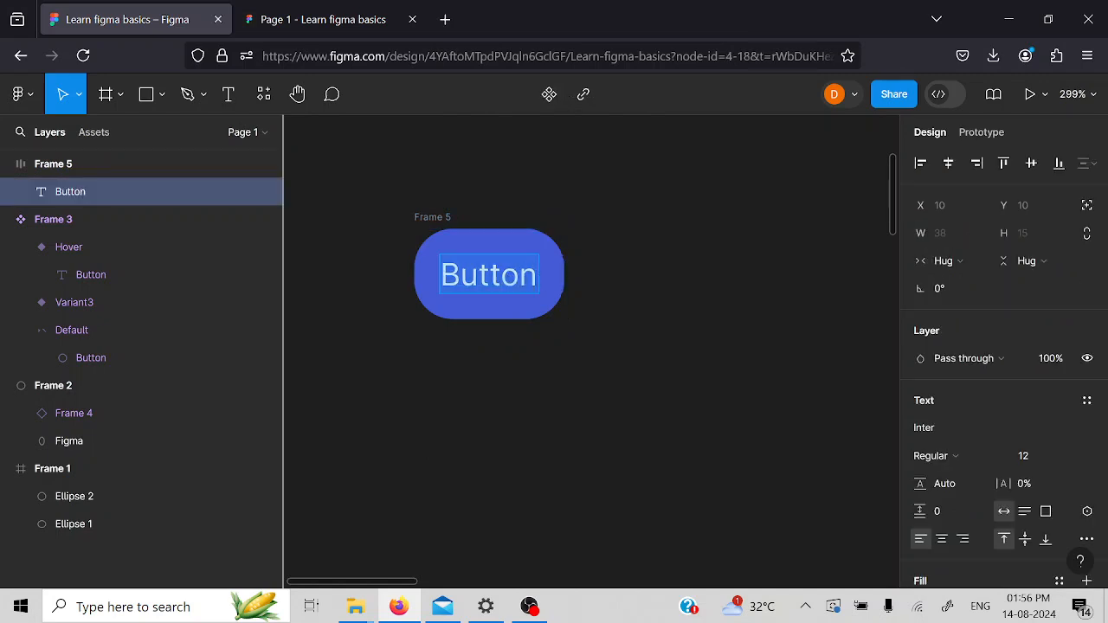
click(978, 261)
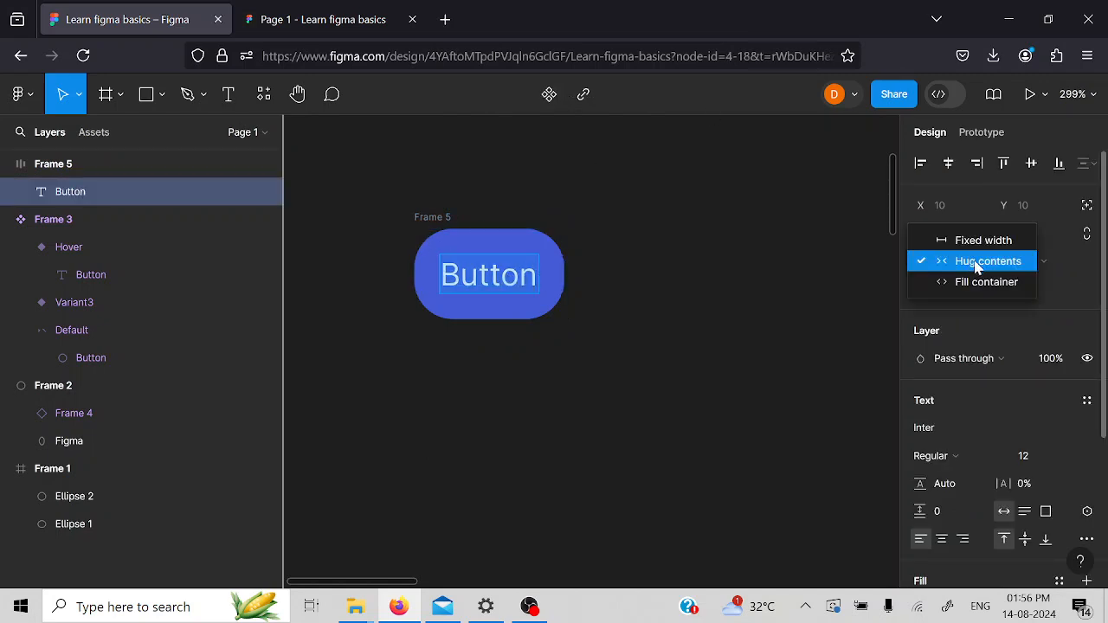
click(987, 282)
- Resize the blue button frame to a width of 60
click(438, 219)
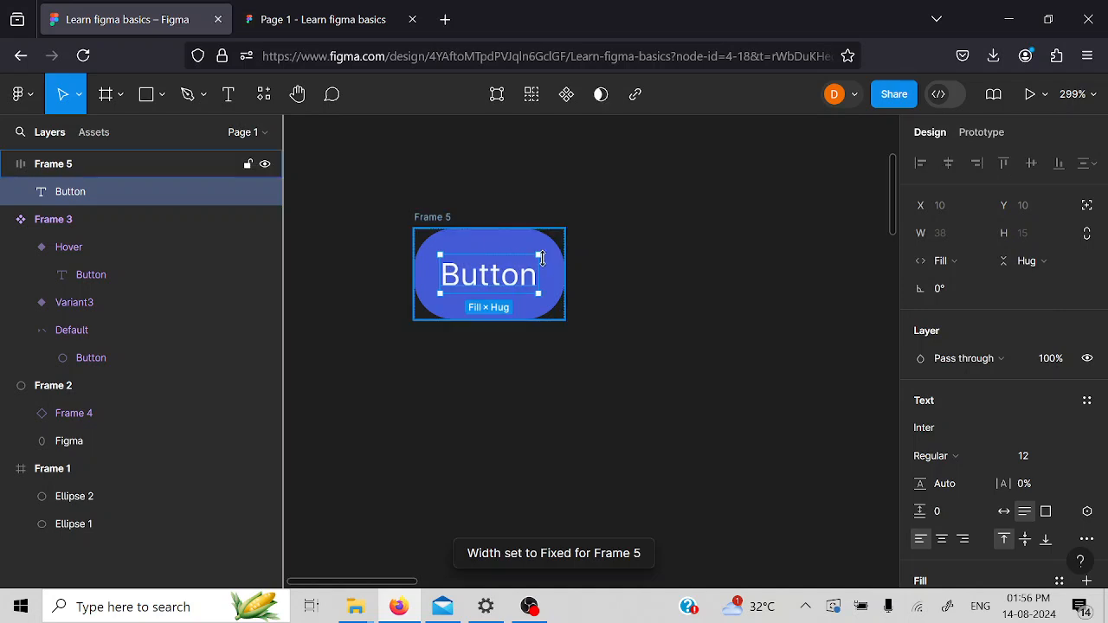
mouse_move(562, 274)
mouse_down()
mouse_move(479, 268)
mouse_move(648, 286)
mouse_move(499, 283)
mouse_move(609, 279)
mouse_move(558, 277)
mouse_move(578, 282)
mouse_up()
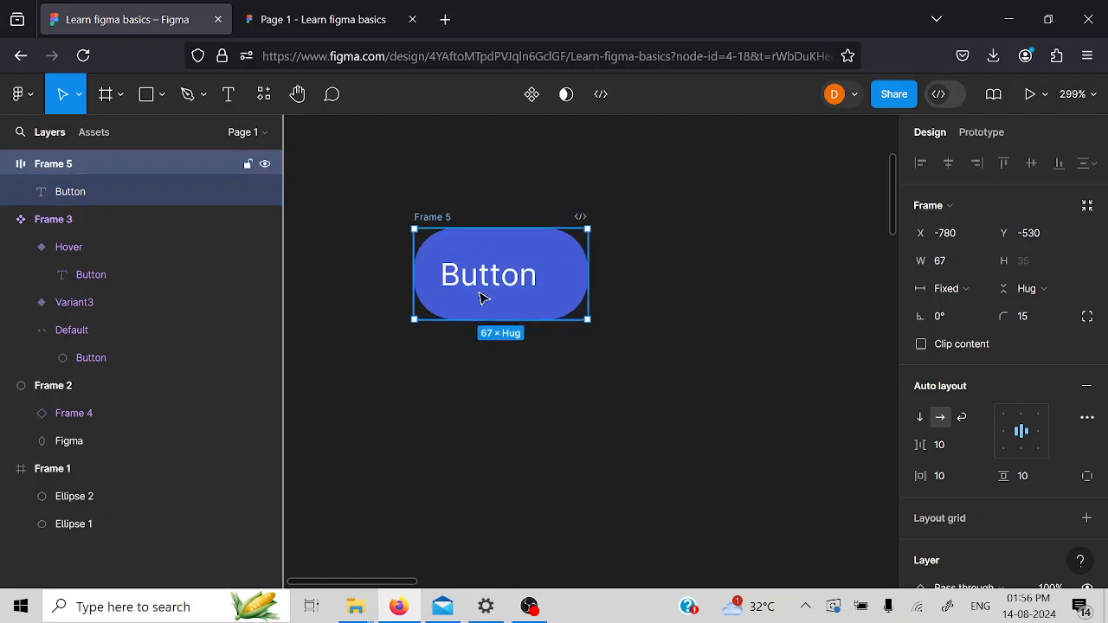
mouse_move(565, 270)
mouse_down()
mouse_move(549, 267)
mouse_move(569, 263)
mouse_move(559, 261)
mouse_up()
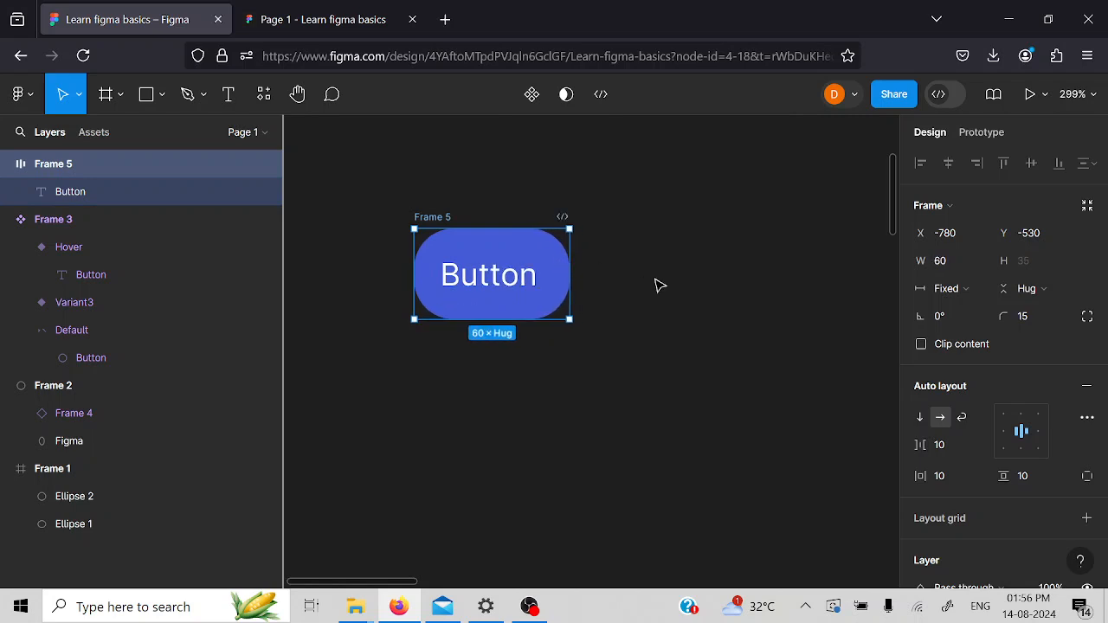
click(658, 285)
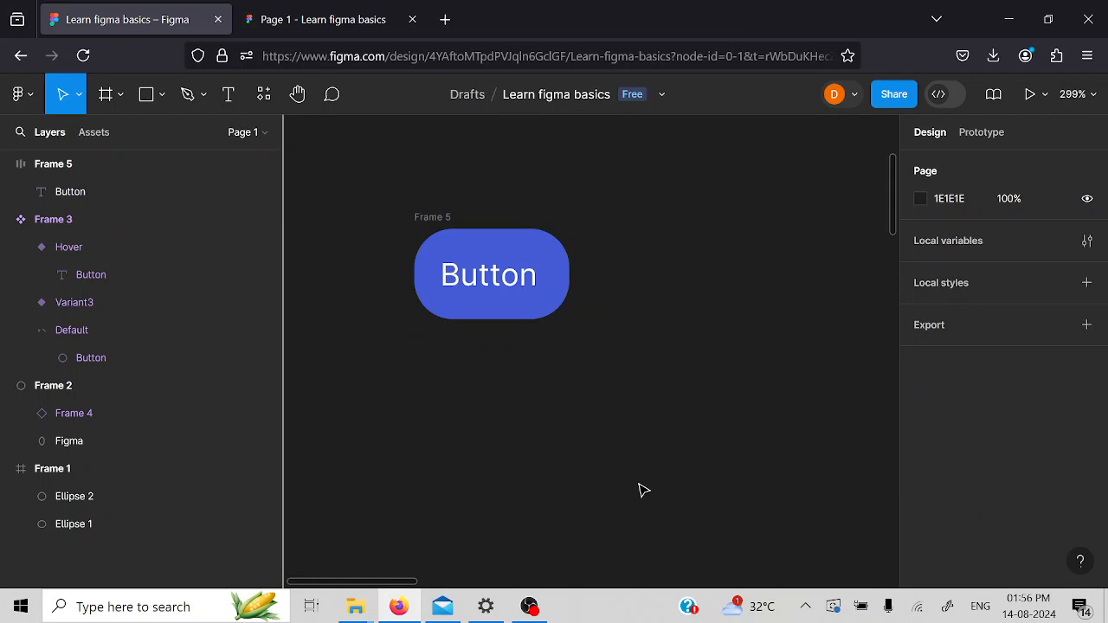
- Turn the blue button frame into a component
scroll(643, 490, left, 3)
scroll(643, 490, up, 2)
scroll(643, 490, up, 1)
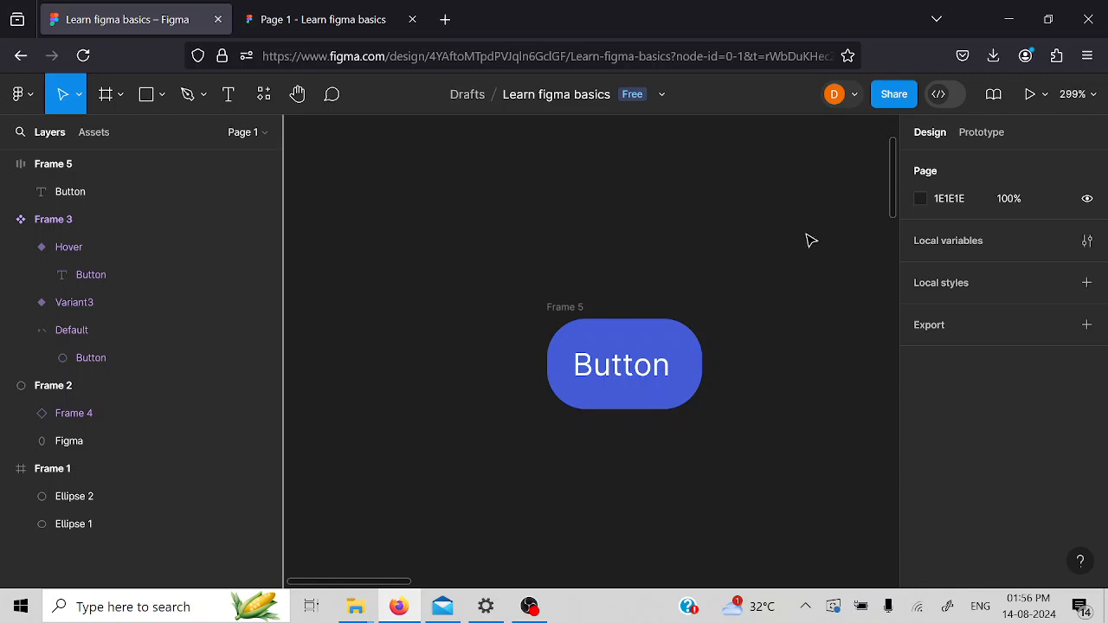
scroll(809, 240, right, 2)
click(509, 335)
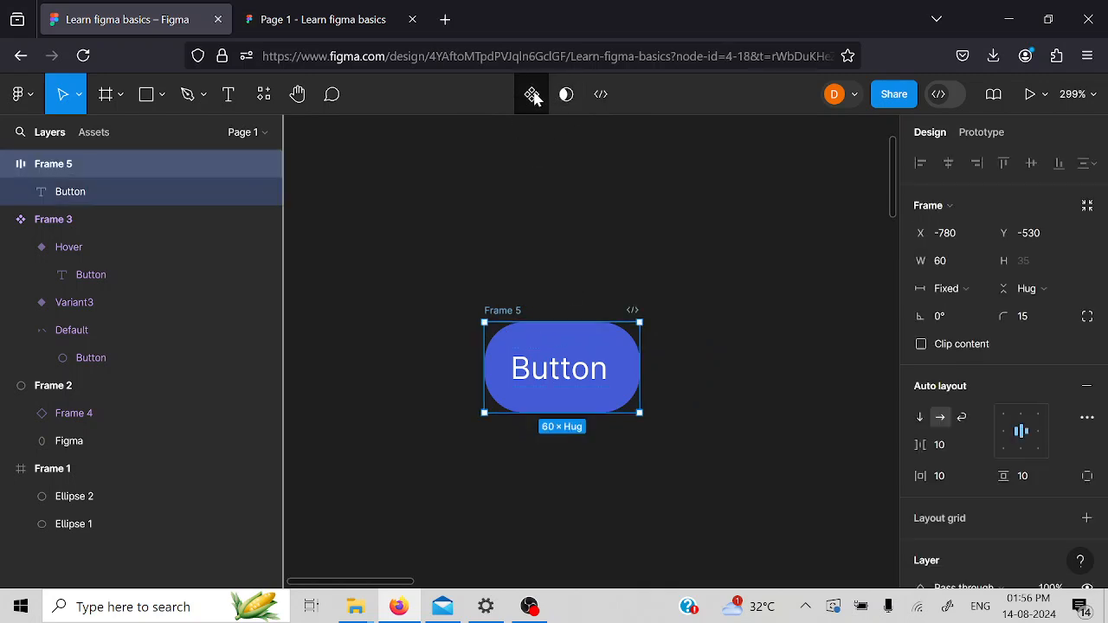
click(534, 96)
scroll(683, 242, down, 1)
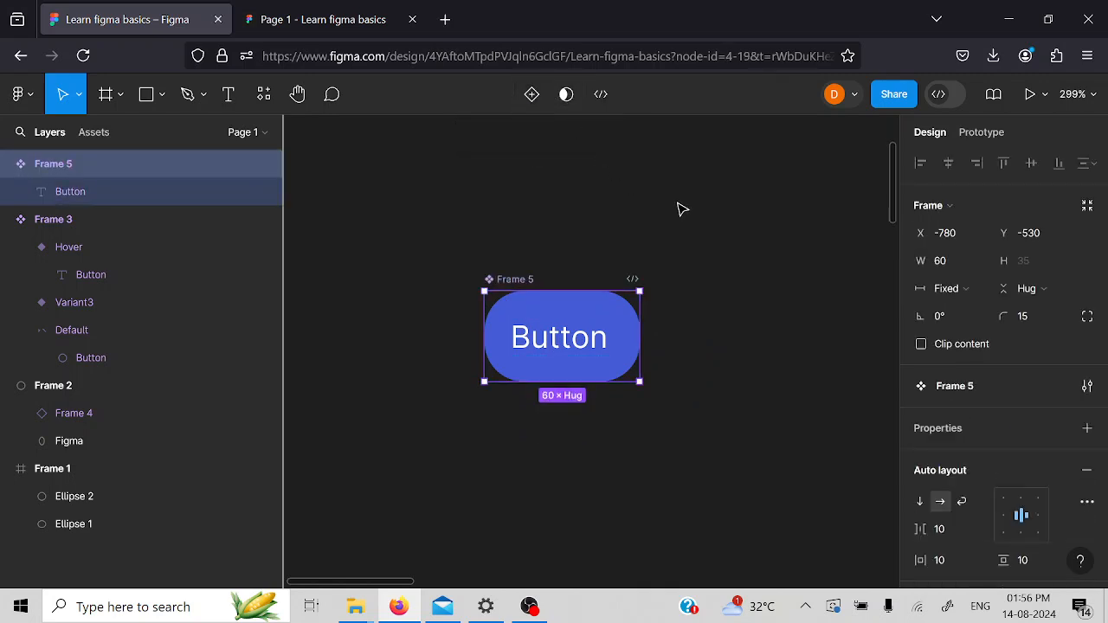
- Draw a new frame about 99 × 69 in the empty space above the button component
scroll(684, 336, right, 2)
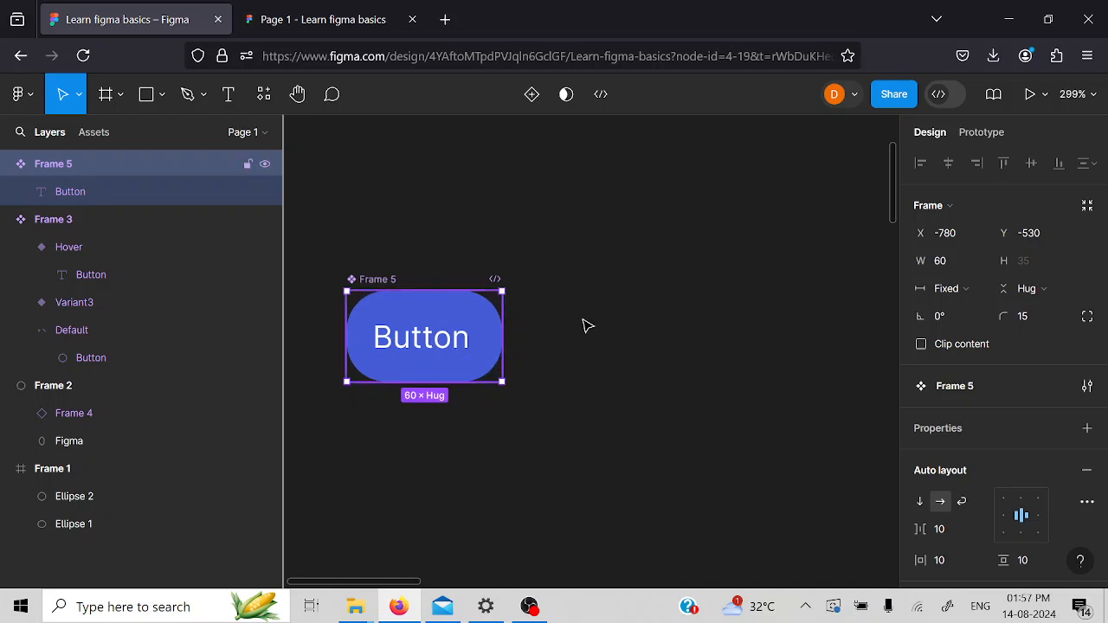
scroll(697, 311, right, 3)
scroll(696, 312, left, 4)
scroll(575, 181, right, 1)
scroll(576, 182, up, 2)
click(106, 94)
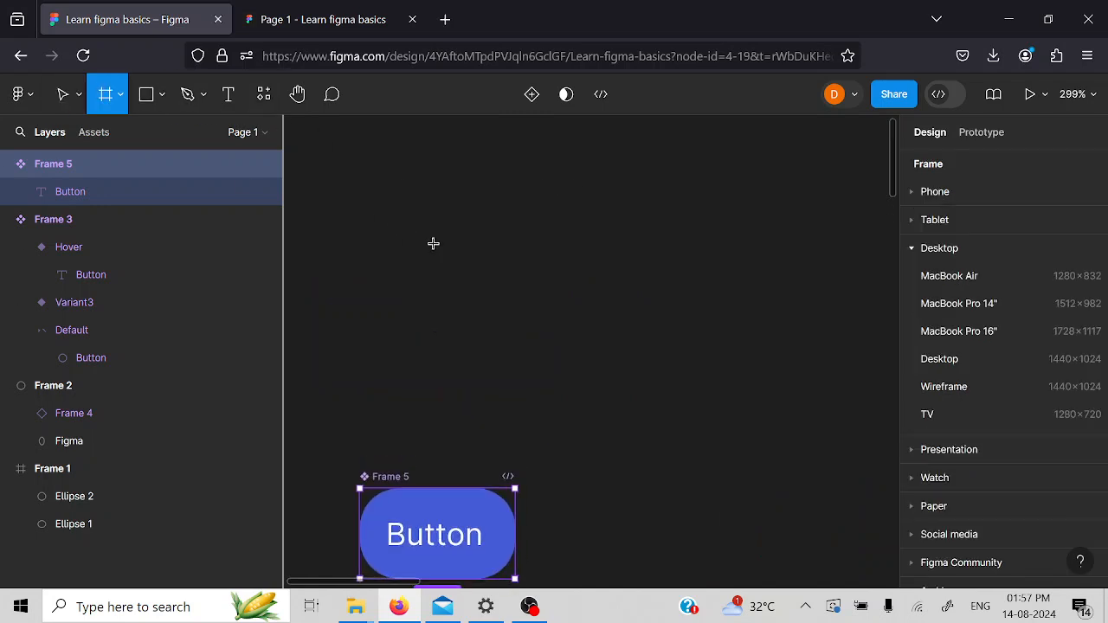
drag(502, 199, 750, 371)
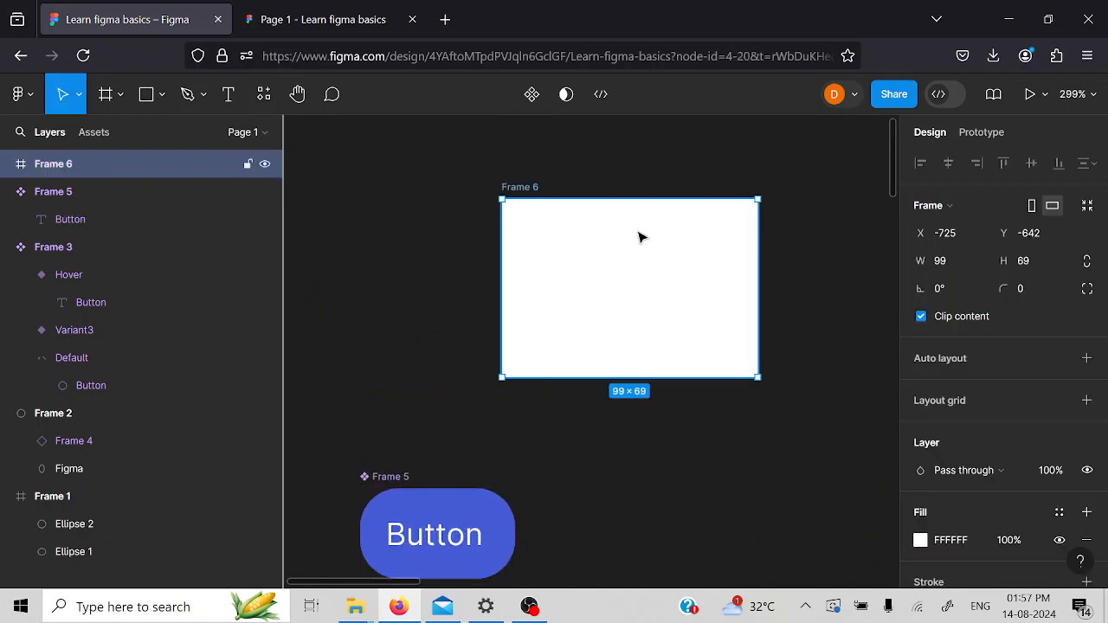
- Copy the button component into the white frame as an instance at about X 14, Y 17
scroll(690, 327, down, 1)
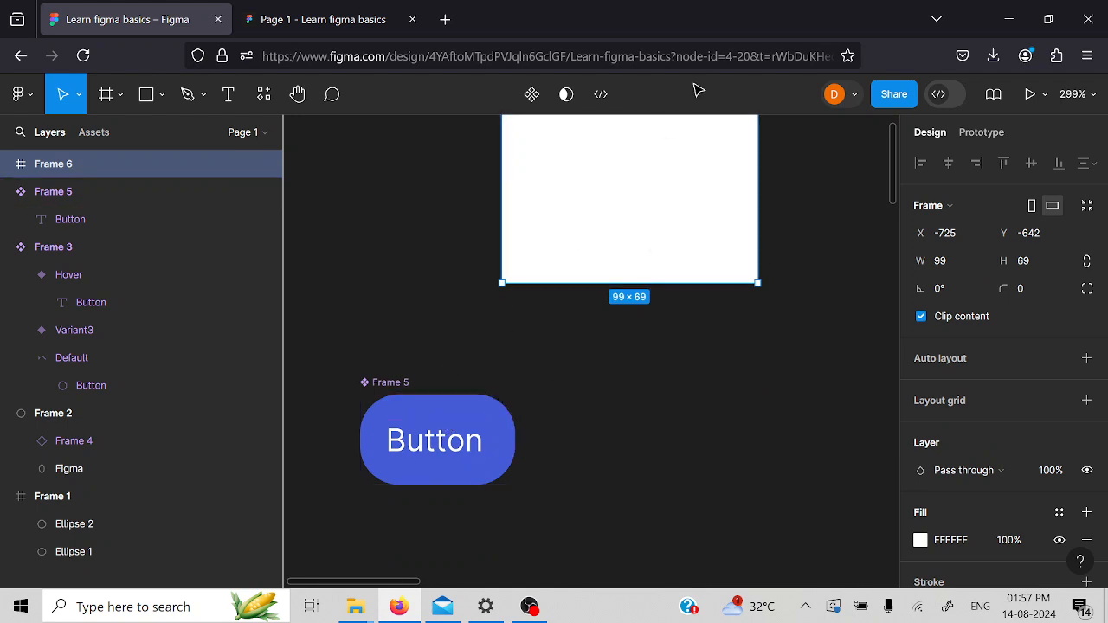
scroll(664, 339, up, 1)
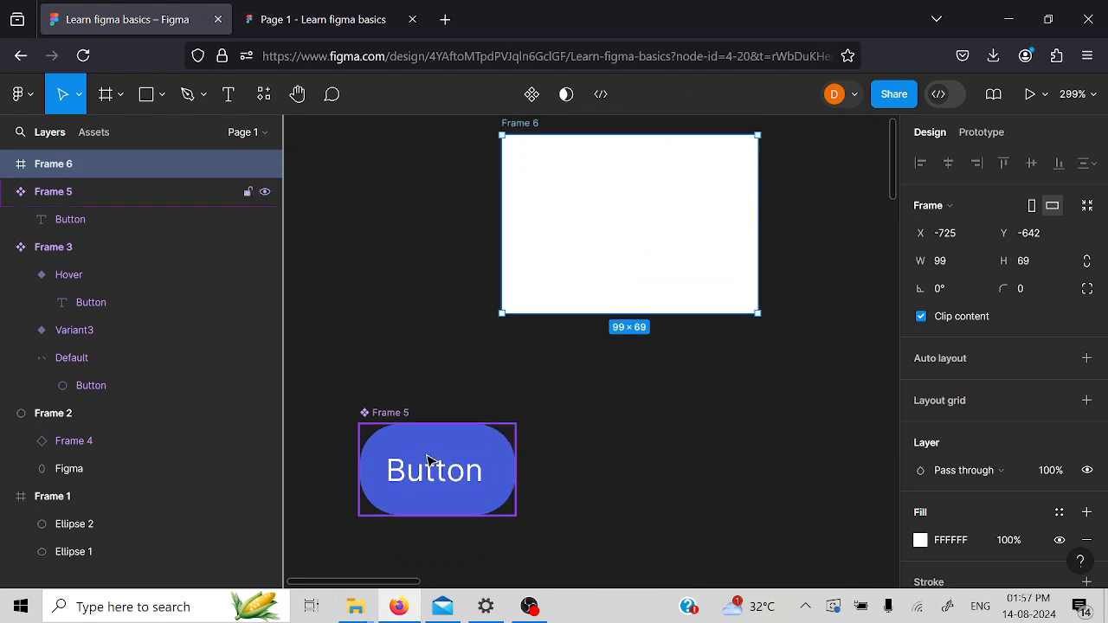
key(alt)
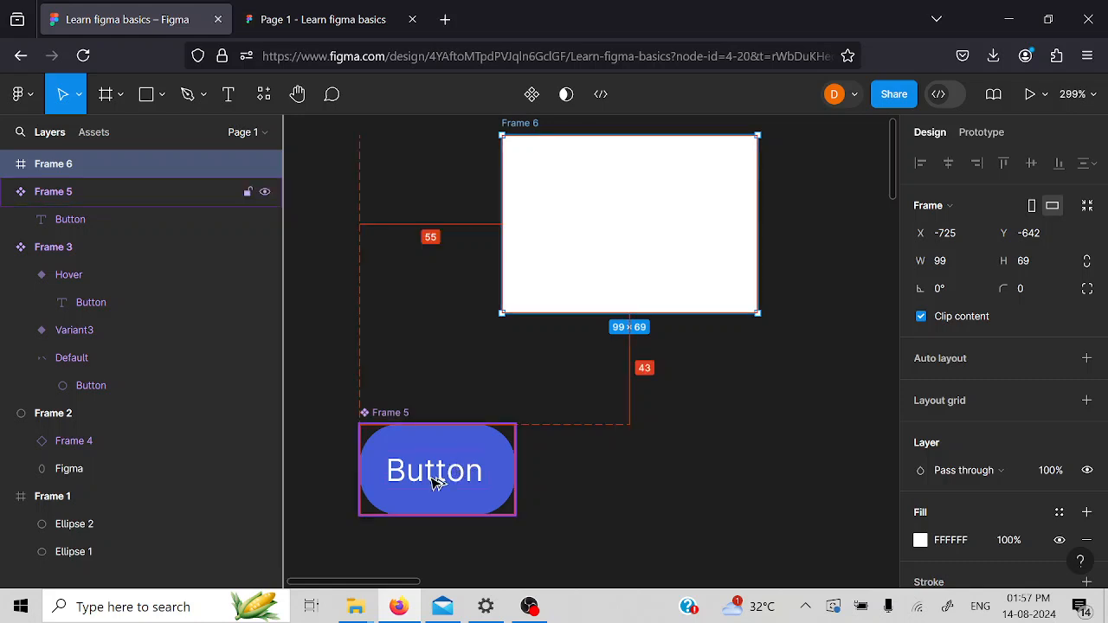
drag(435, 477, 605, 229)
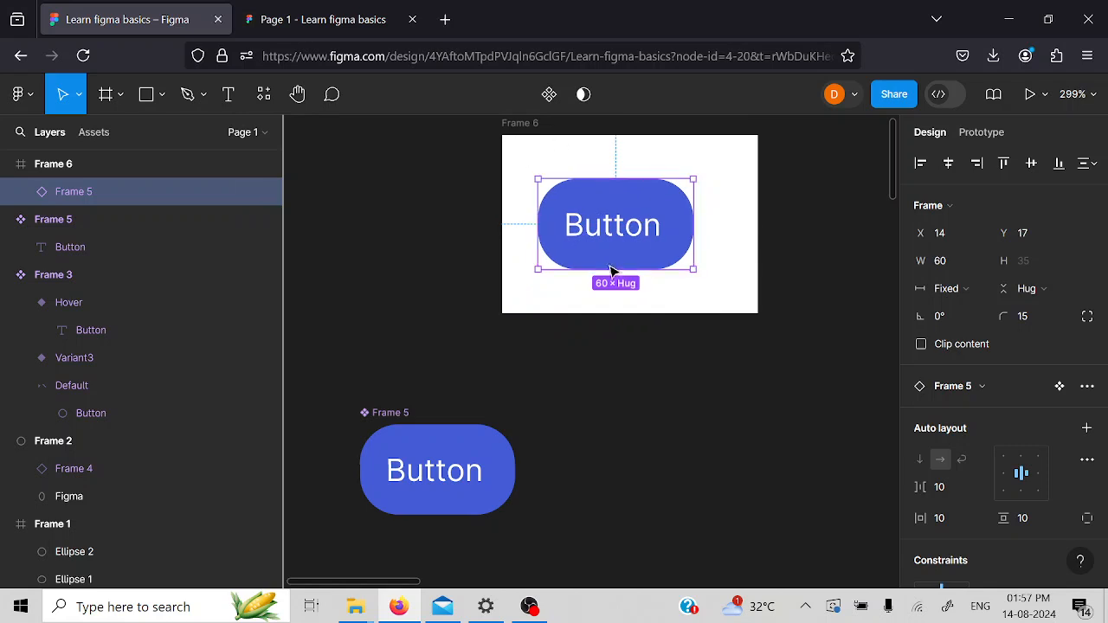
- Widen the white frame to the right and duplicate the button instance beside the first at about X 78, Y 17
scroll(688, 323, up, 2)
scroll(777, 307, down, 5)
scroll(376, 388, down, 2)
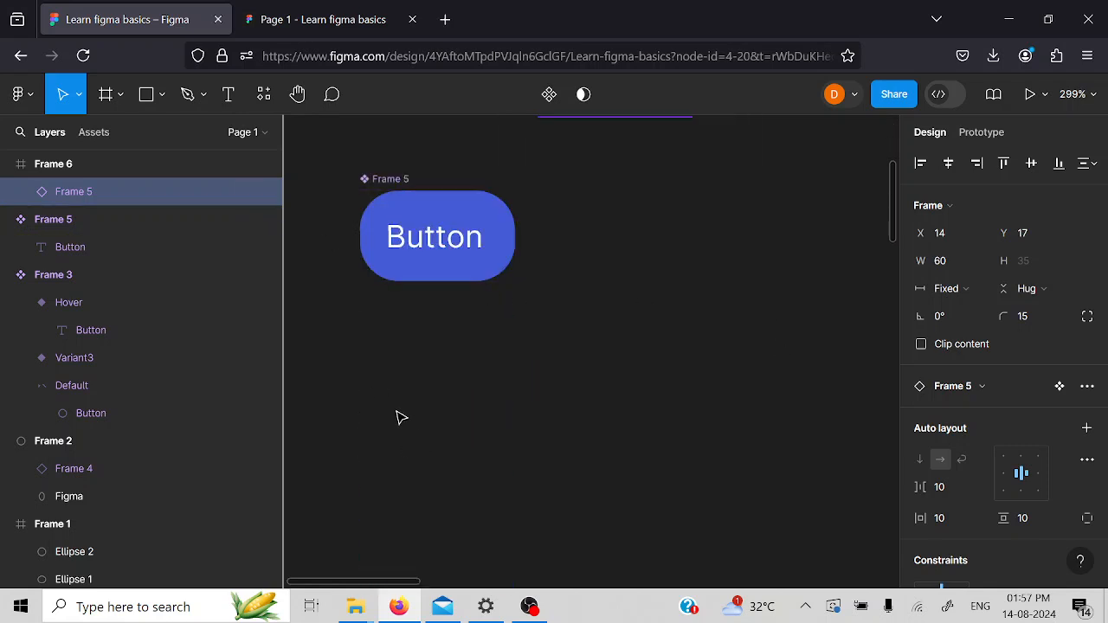
scroll(398, 416, up, 5)
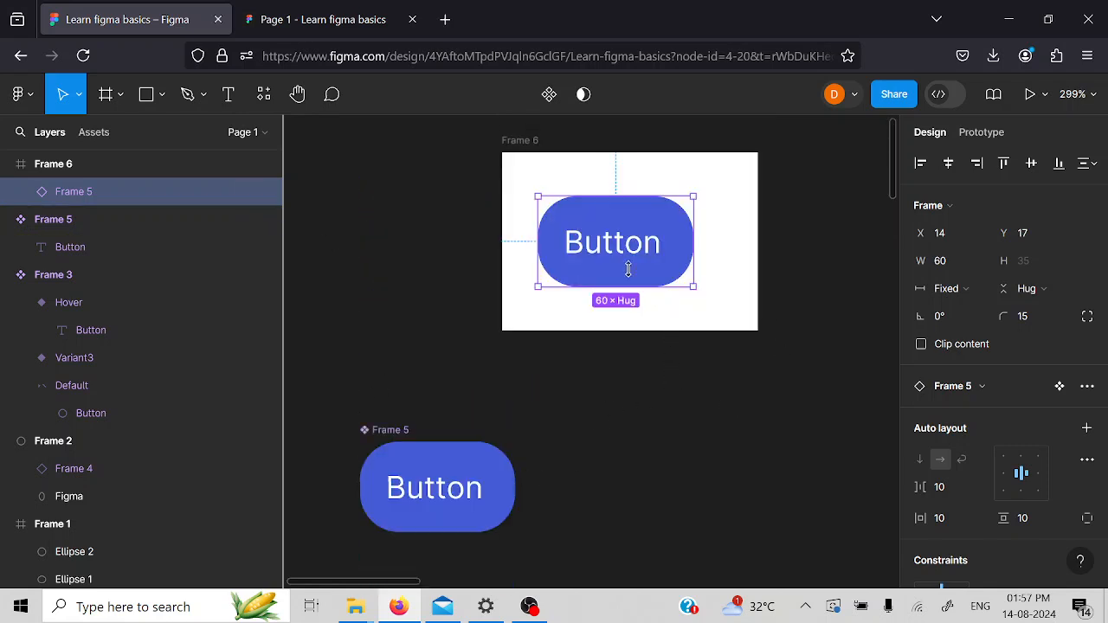
scroll(645, 313, right, 4)
click(351, 159)
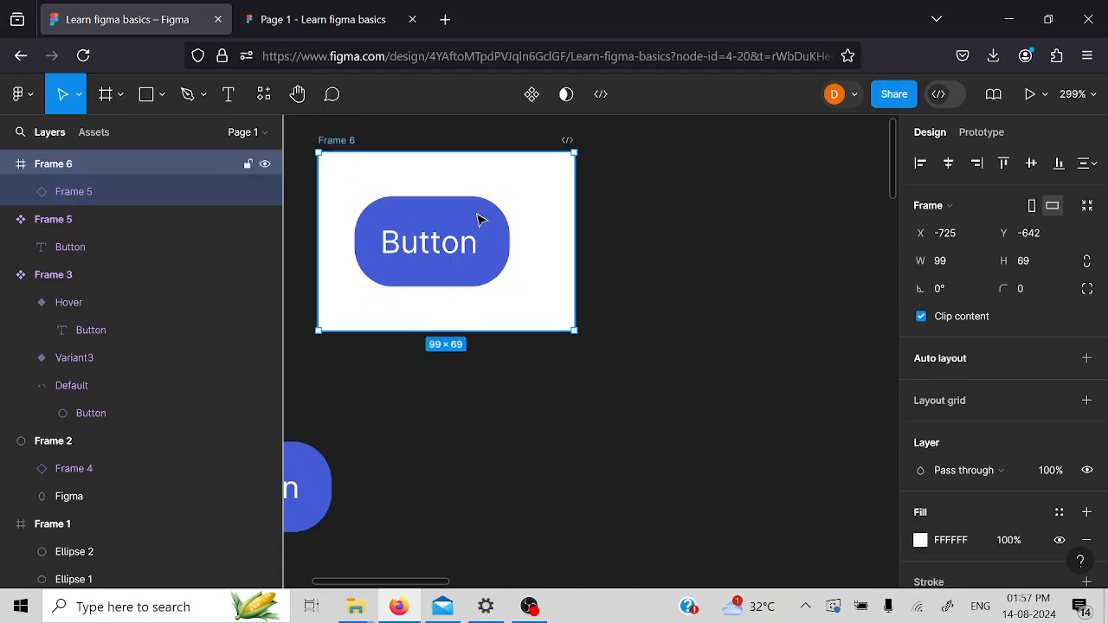
click(588, 257)
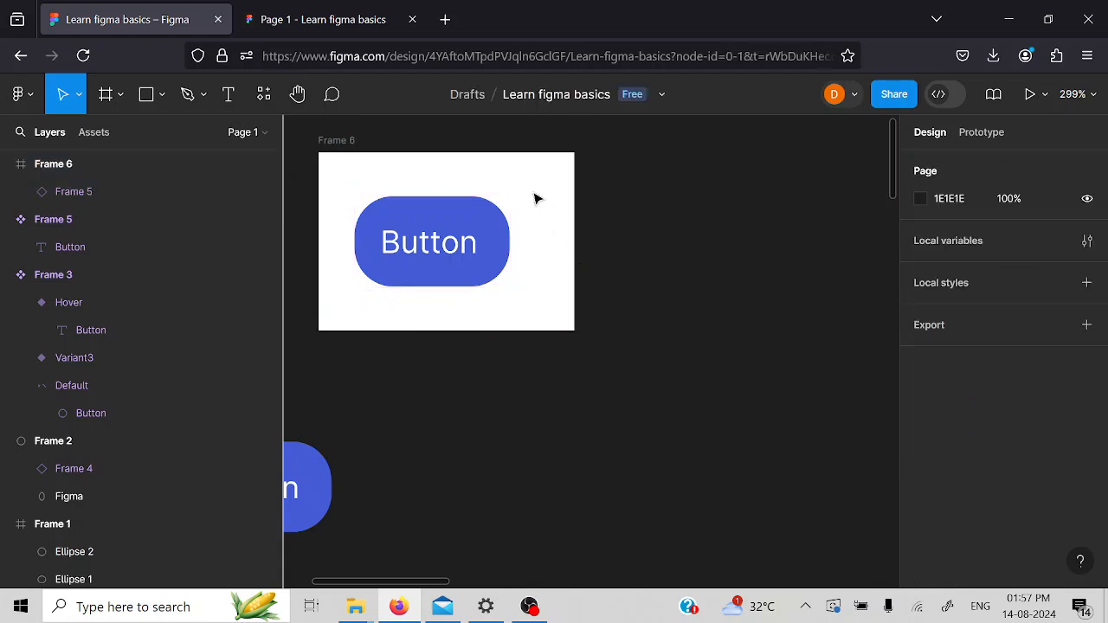
click(355, 140)
drag(574, 217, 750, 244)
click(492, 261)
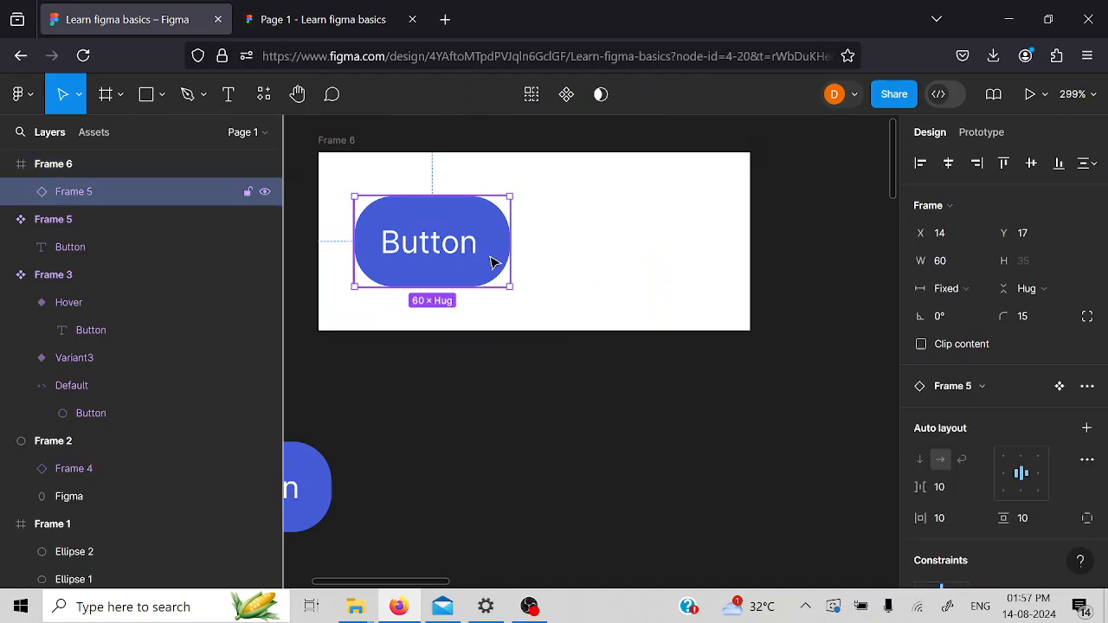
drag(487, 253, 606, 243)
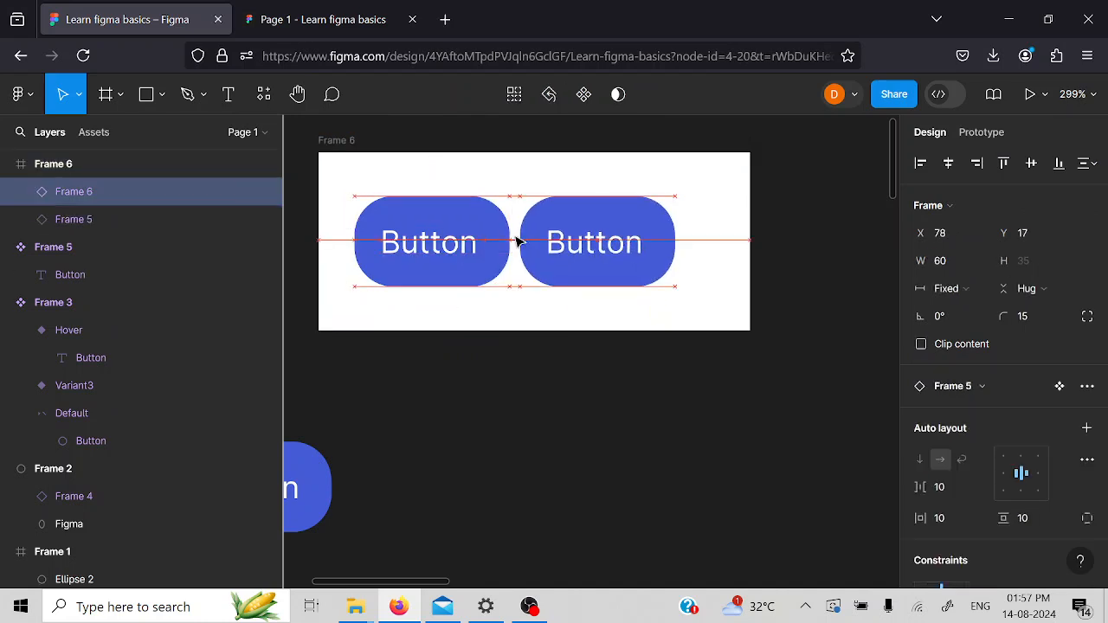
- Widen the white frame further and add two more evenly spaced button copies in the row, the last at about X 216
click(323, 143)
drag(746, 257, 913, 290)
click(586, 246)
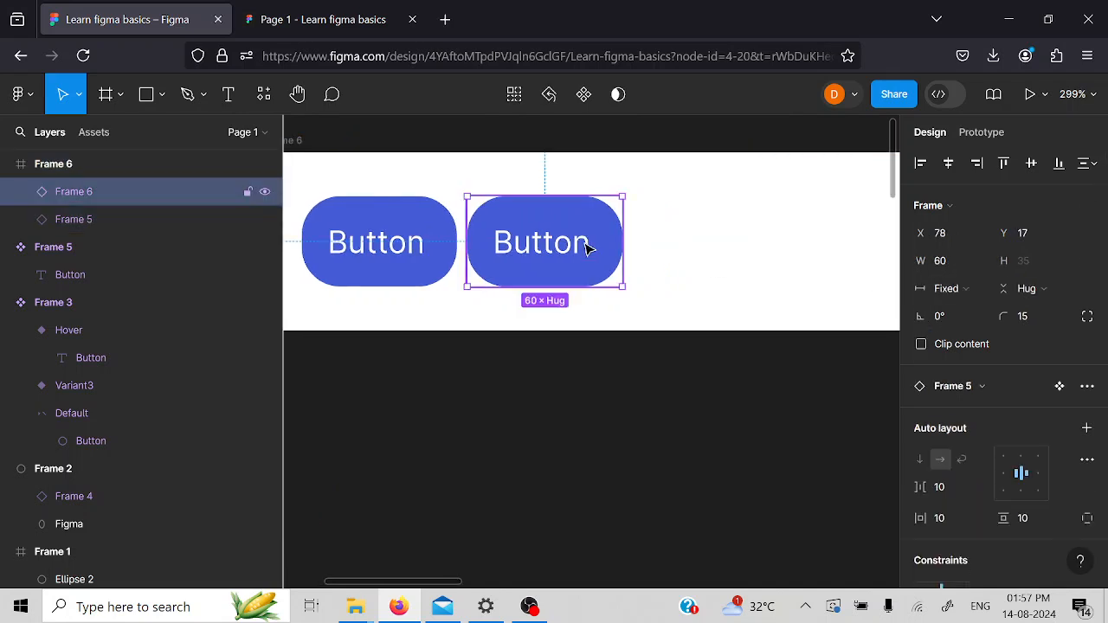
key(ctrl+d)
drag(538, 245, 710, 252)
key(ctrl+d)
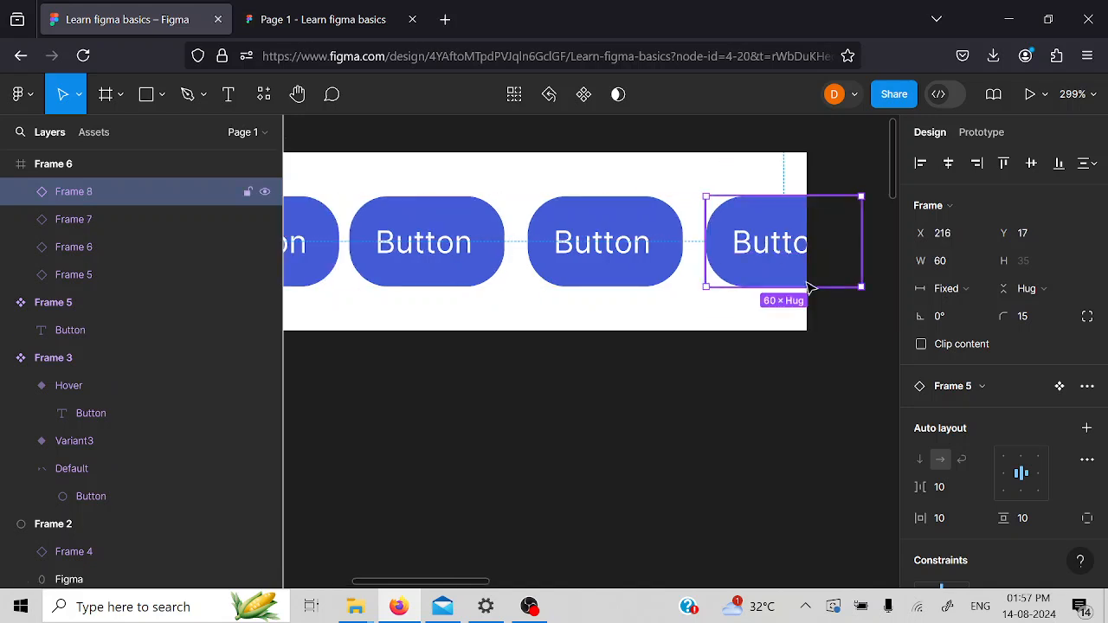
scroll(824, 398, down, 2)
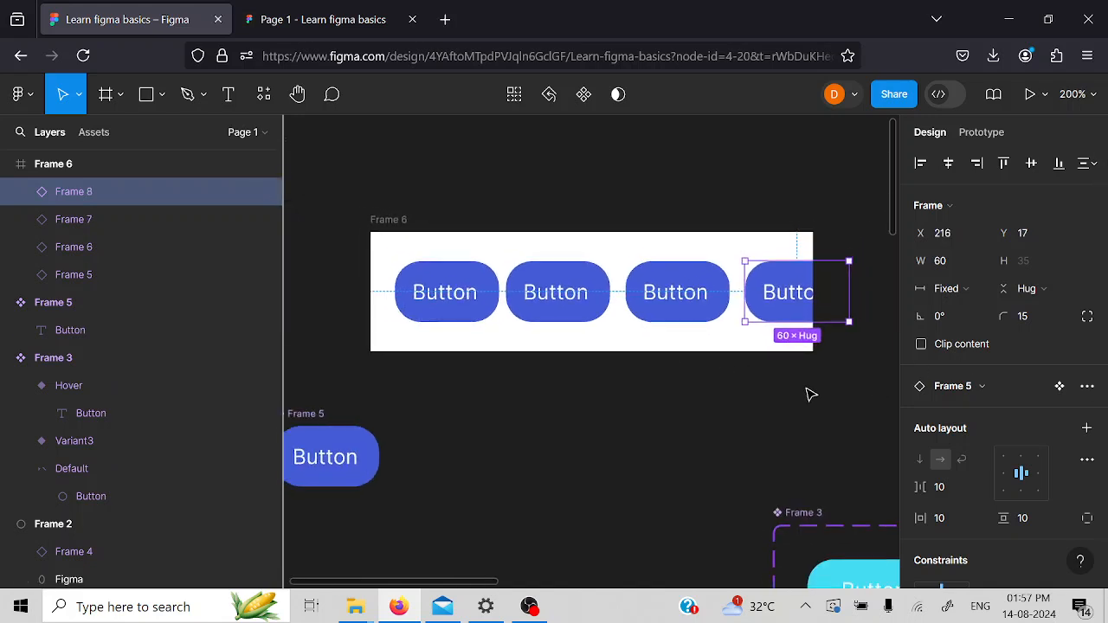
- Widen the white frame to about 287 so that it holds all four button instances
click(372, 219)
scroll(845, 281, right, 1)
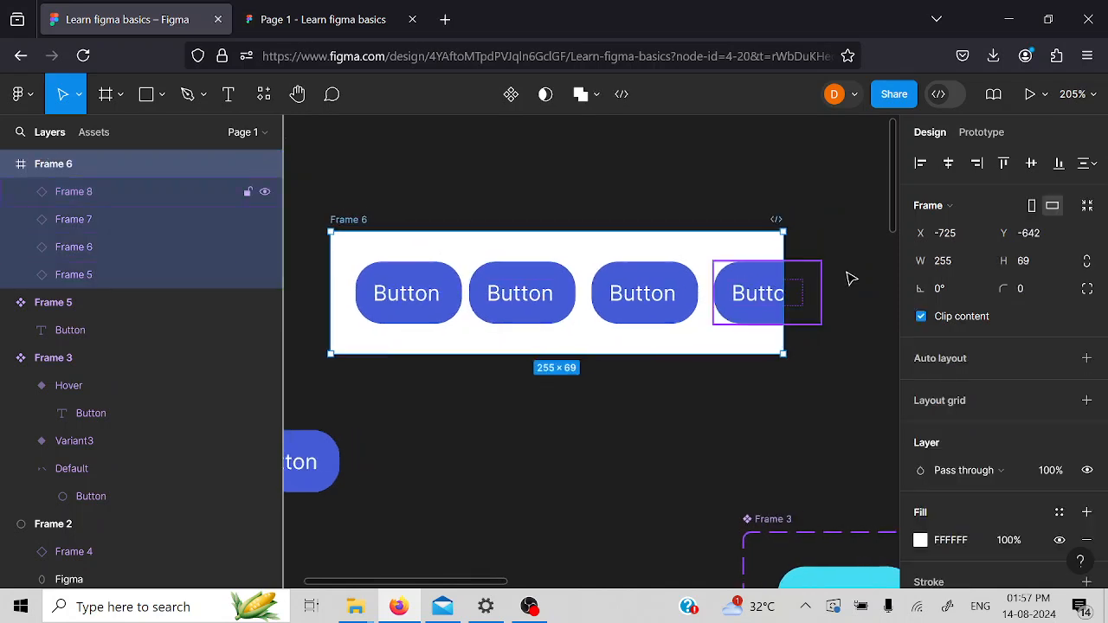
scroll(846, 281, right, 1)
drag(752, 262, 806, 283)
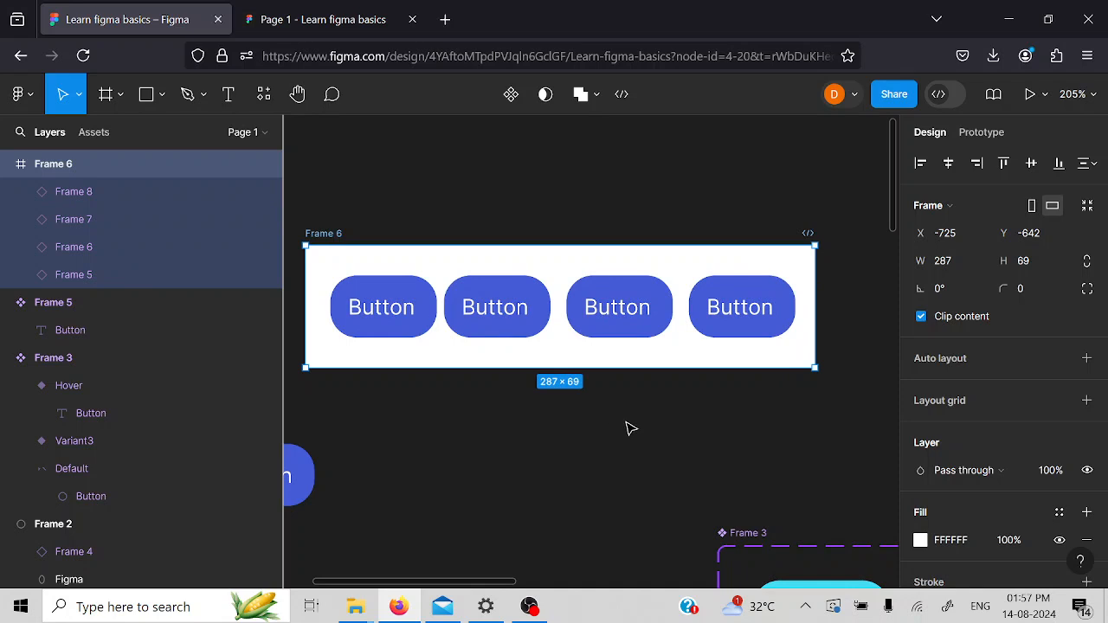
- Add a variant to the main button component below the white frame
scroll(633, 424, left, 5)
scroll(632, 424, up, 5)
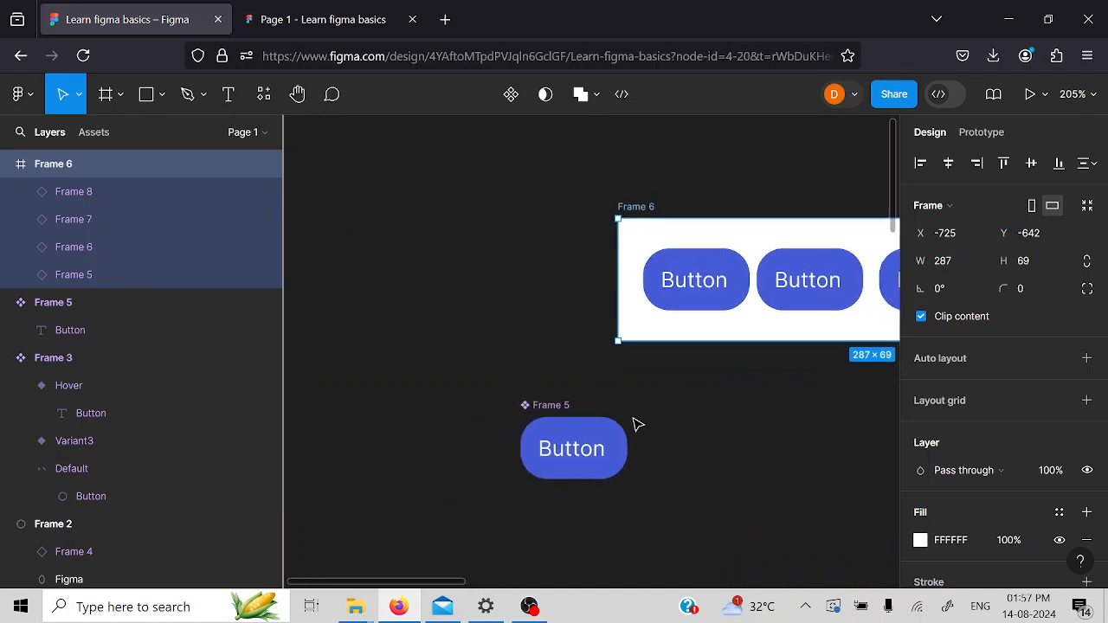
scroll(633, 424, down, 3)
scroll(633, 424, down, 3)
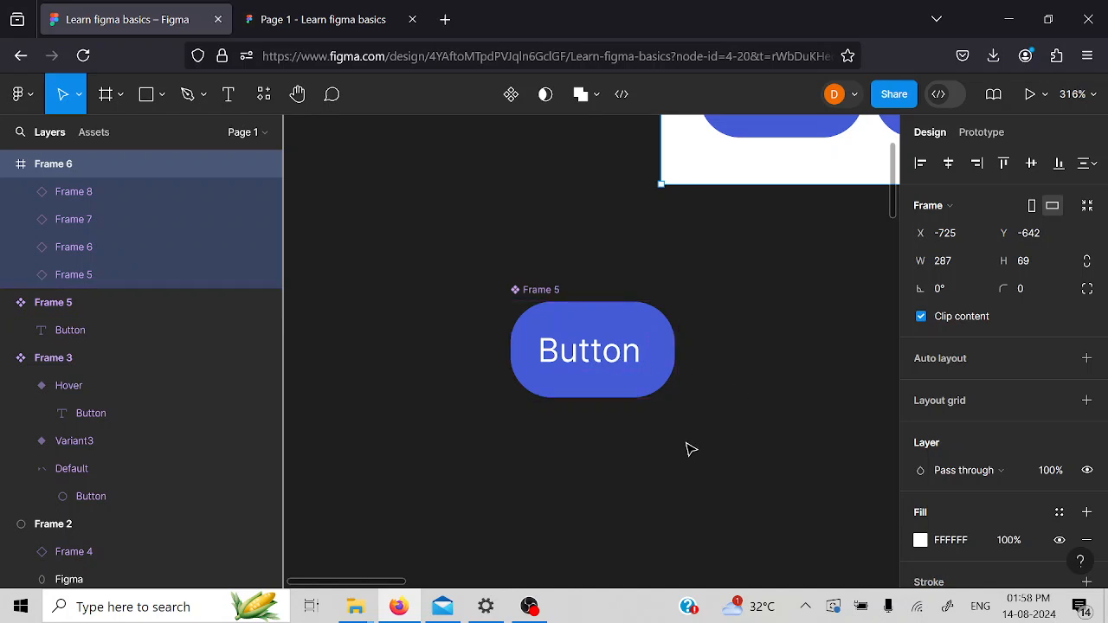
click(556, 318)
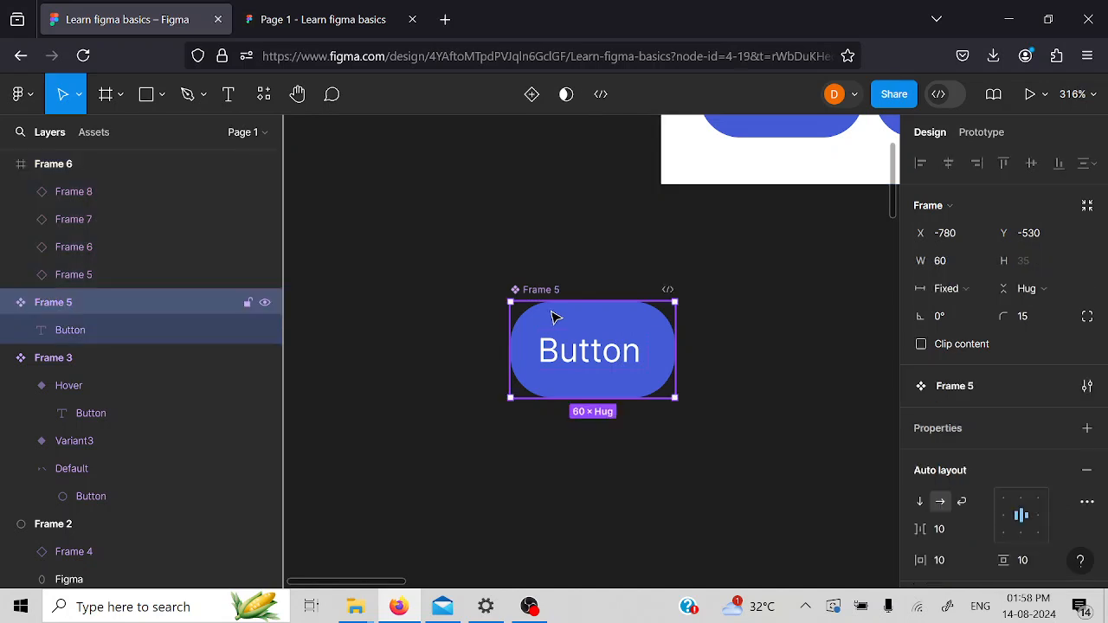
click(533, 97)
scroll(732, 402, down, 2)
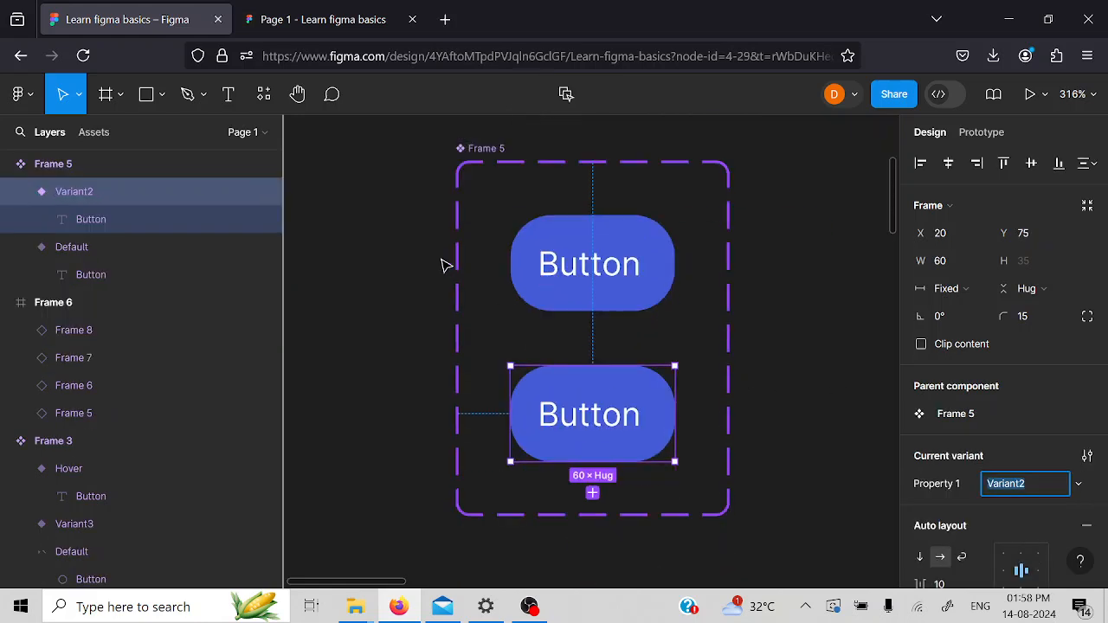
- Set the new variant's Property 1 value to hover
scroll(784, 503, up, 1)
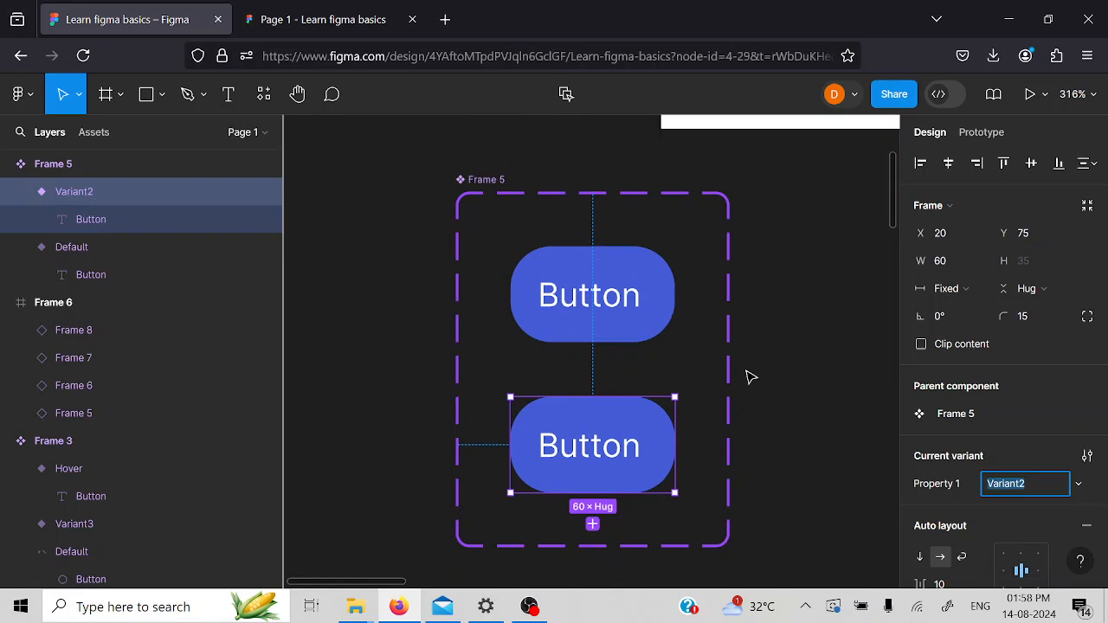
scroll(802, 487, down, 1)
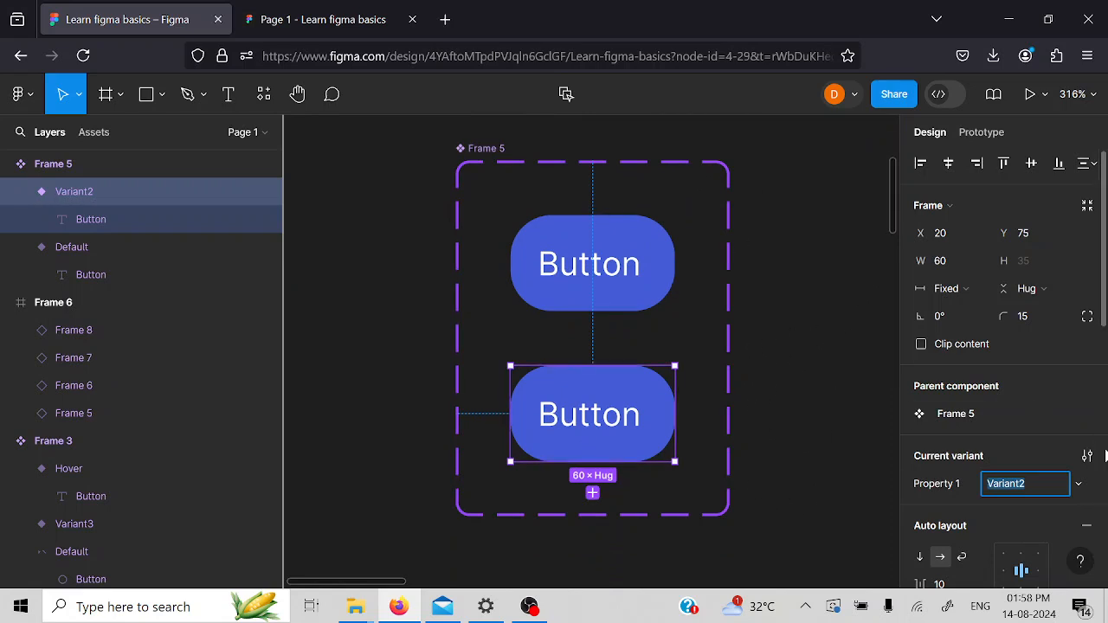
scroll(1035, 384, down, 3)
scroll(1012, 520, down, 1)
scroll(991, 459, up, 2)
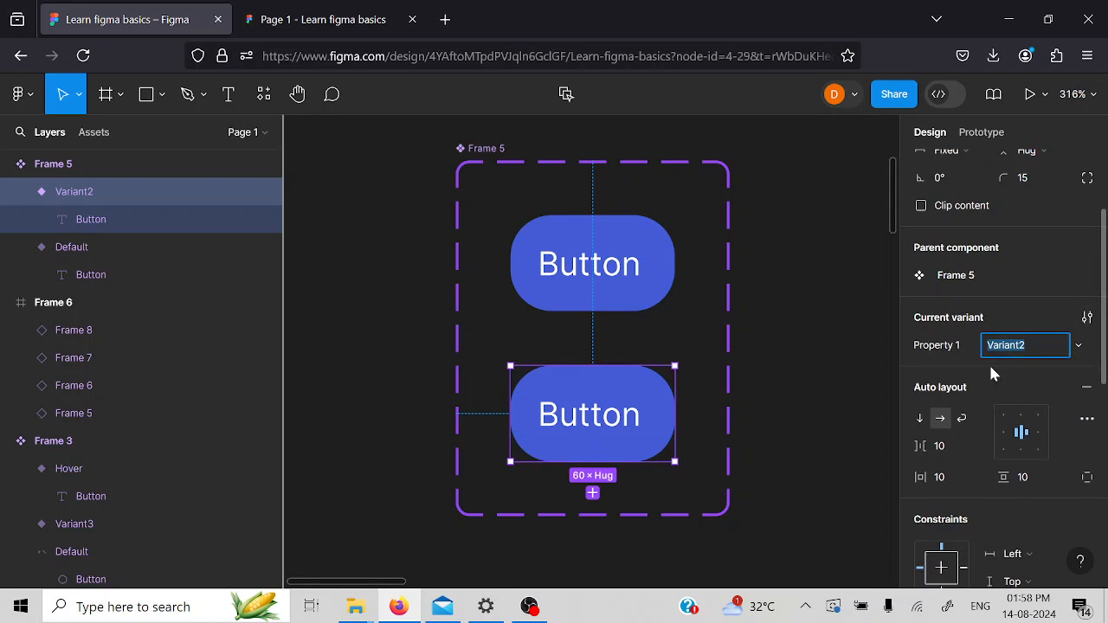
text(hi)
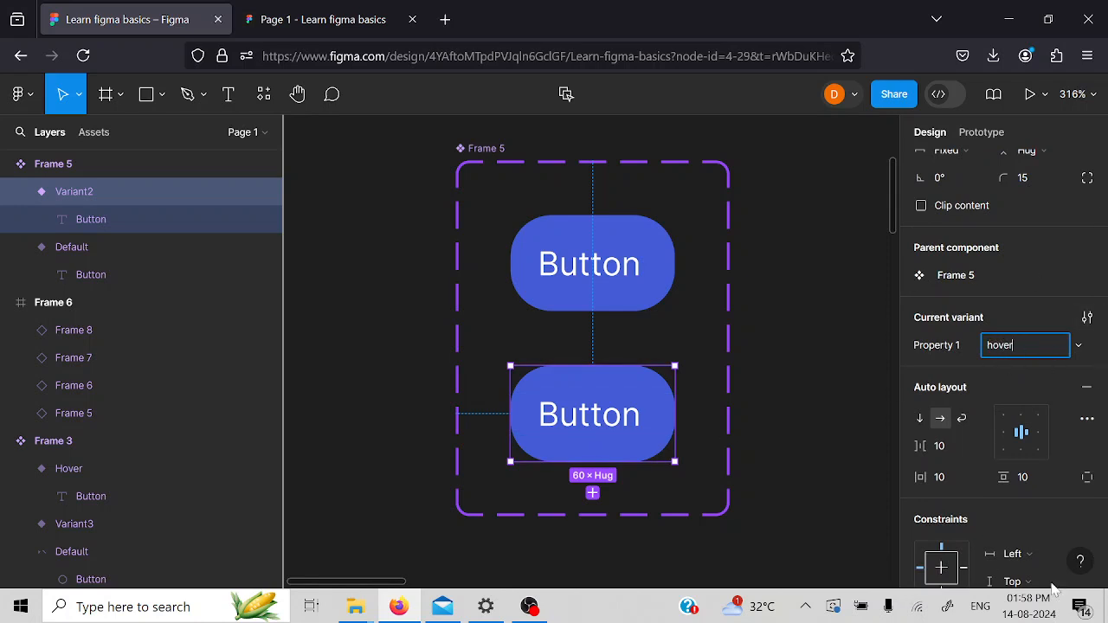
- Darken the hover variant's fill to the deep blue 0922A8
scroll(1065, 428, down, 5)
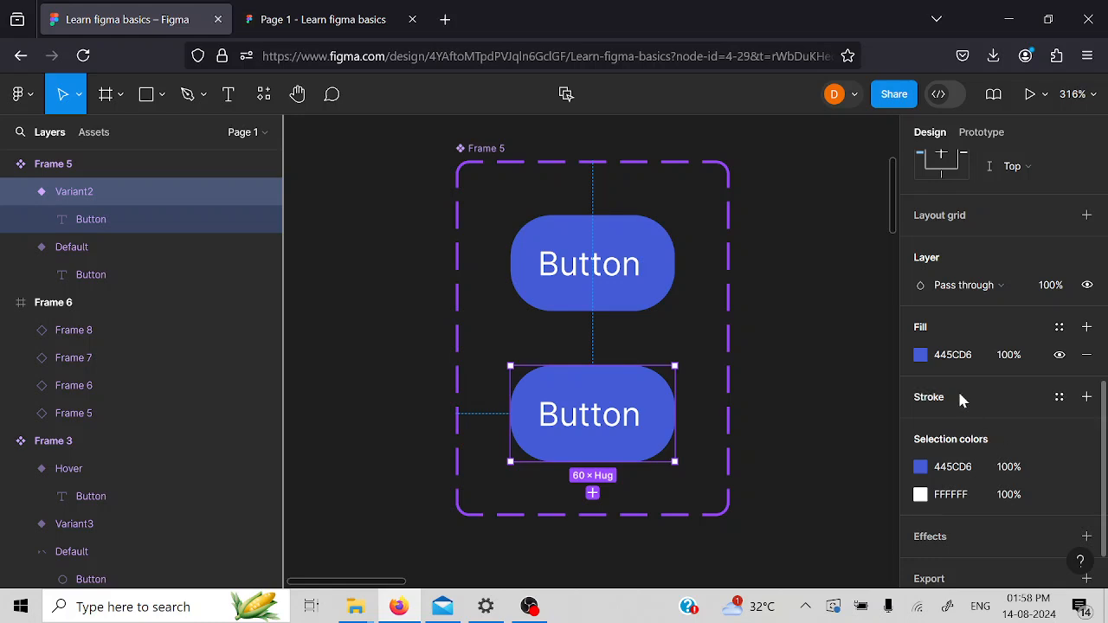
click(918, 356)
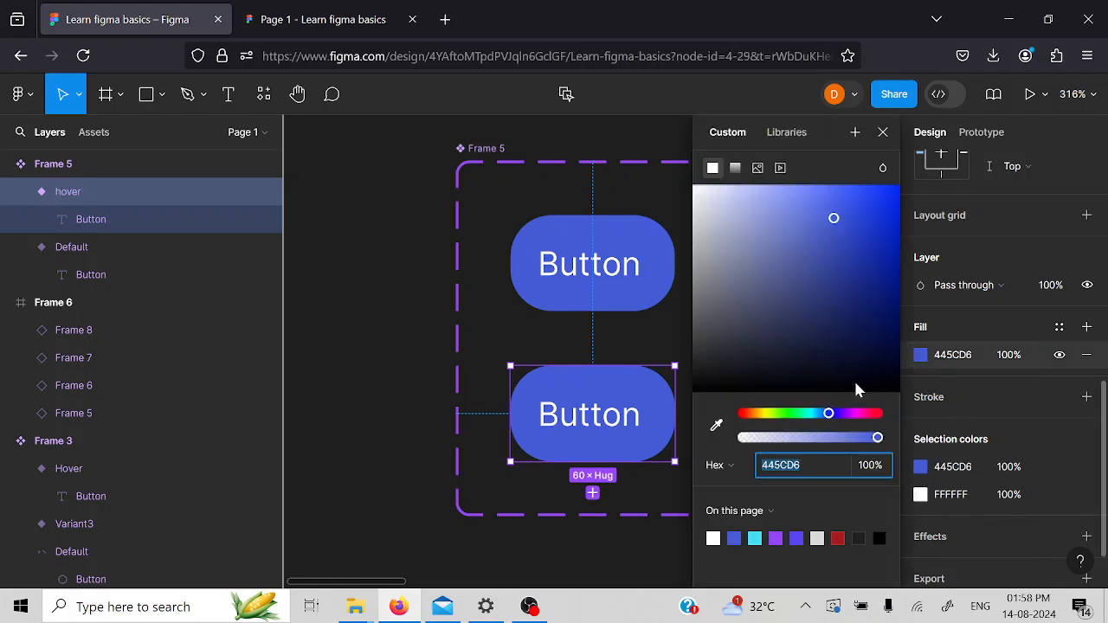
drag(849, 222, 890, 267)
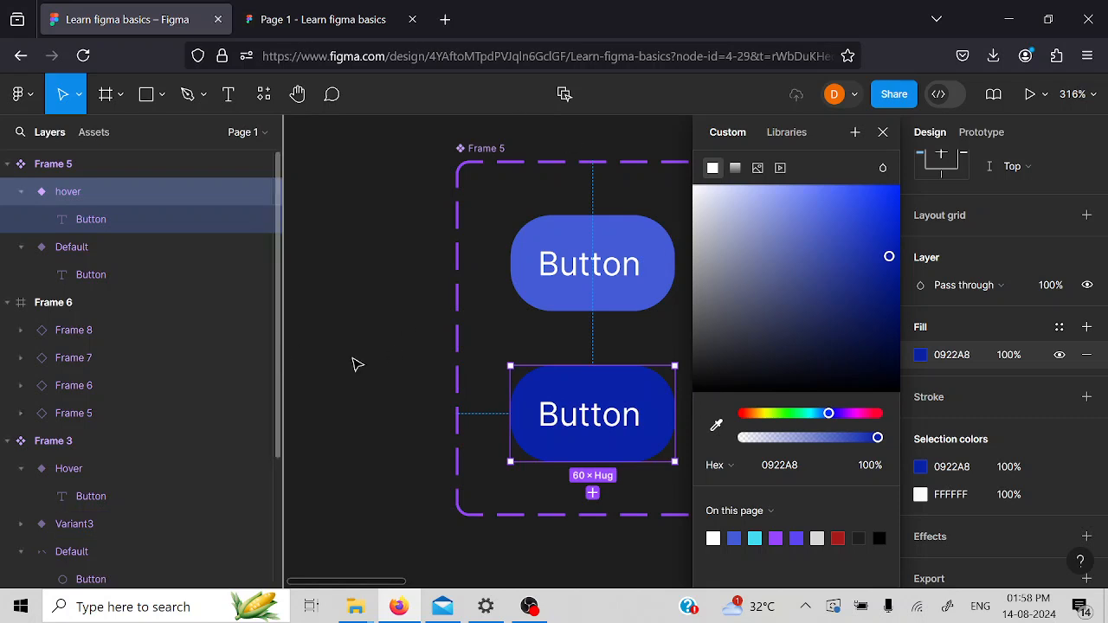
click(364, 525)
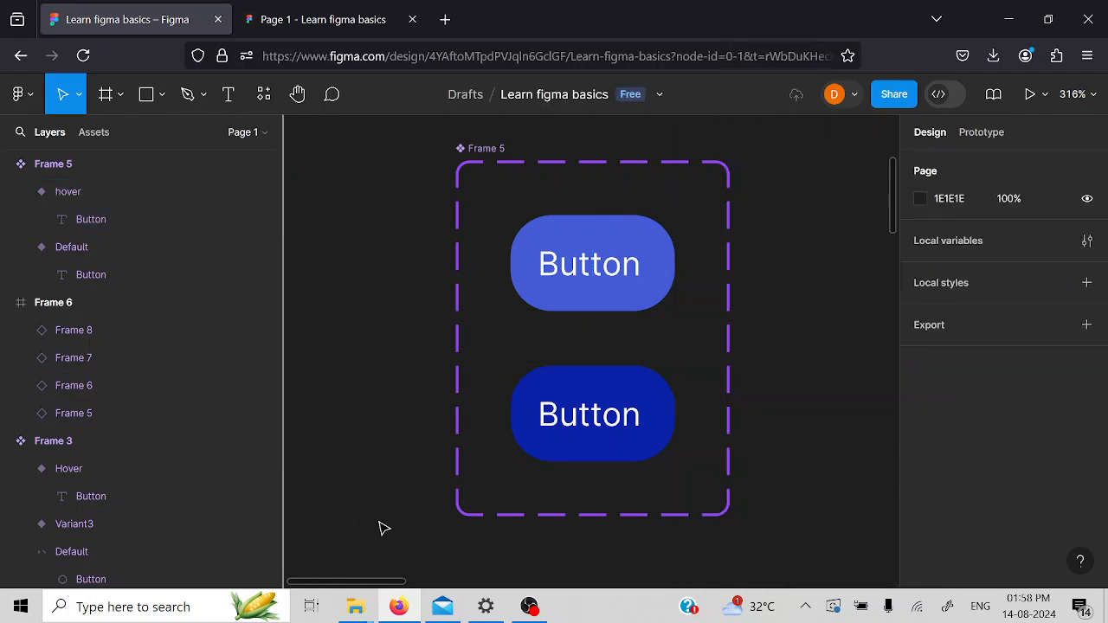
- Add a prototype interaction to the Default button variant with While hovering as its trigger
scroll(640, 549, up, 3)
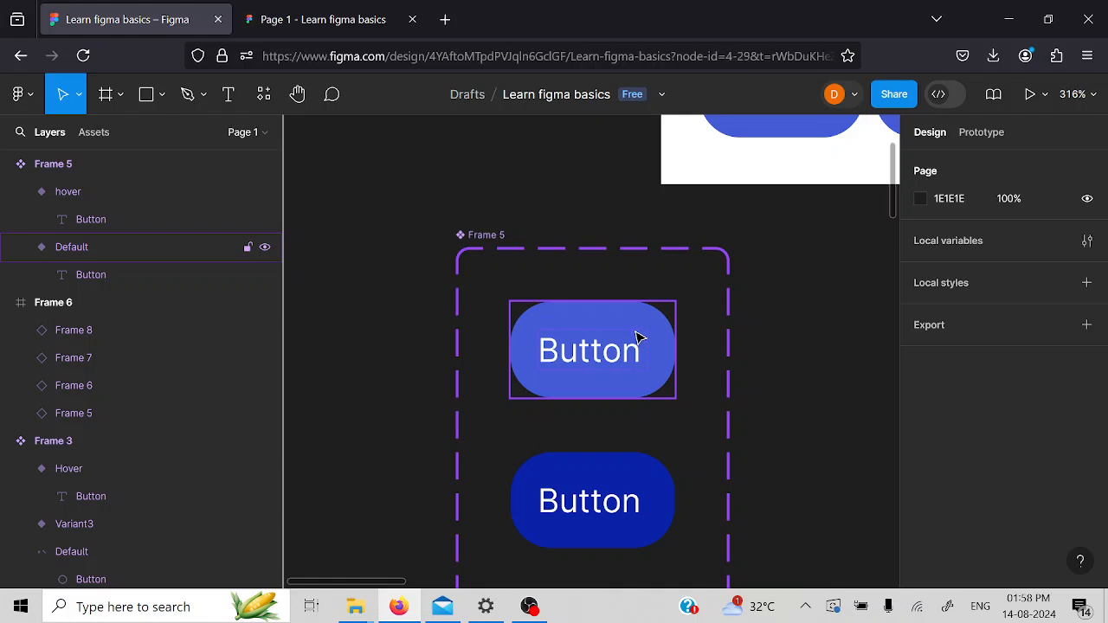
click(640, 337)
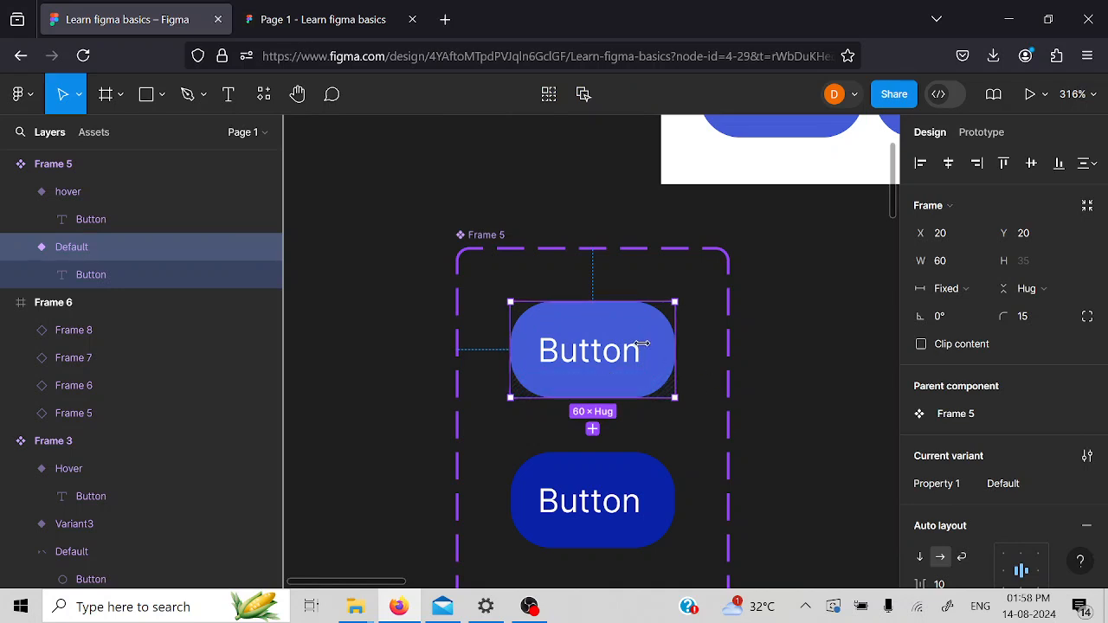
click(983, 133)
click(1006, 170)
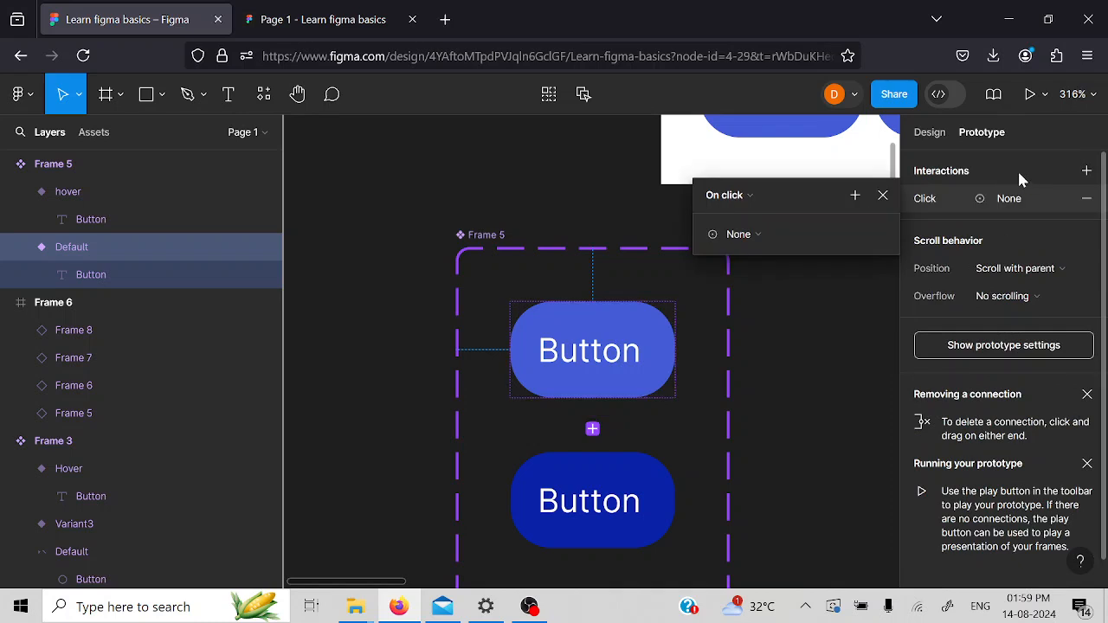
click(749, 197)
click(743, 237)
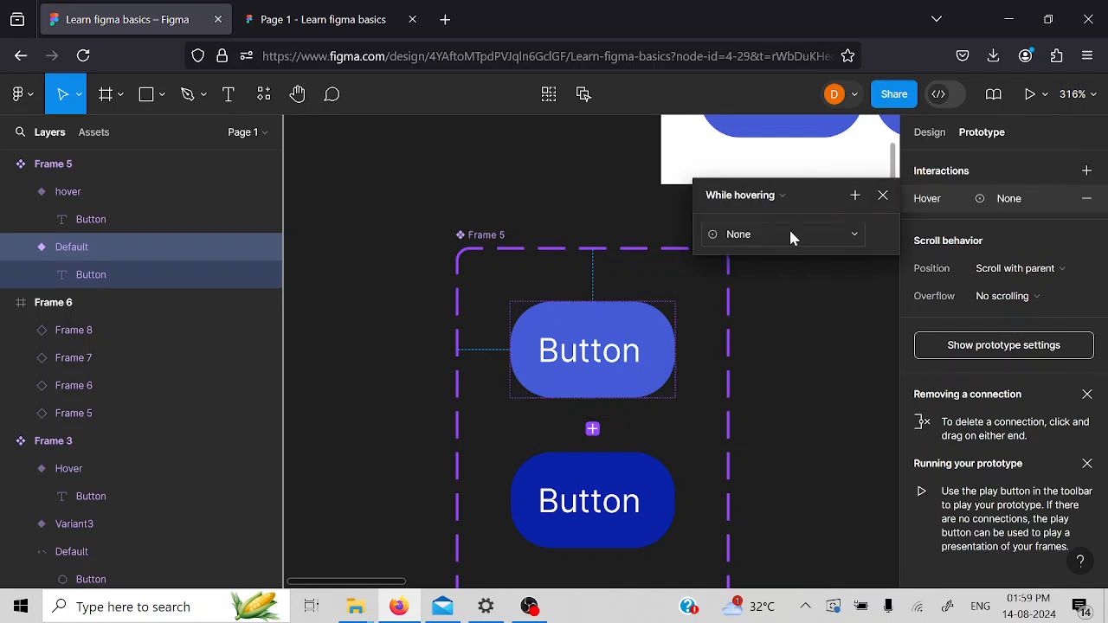
- Make the hovering interaction perform Change to, with Property 1 set to hover, and close its settings
click(768, 233)
click(791, 294)
click(823, 261)
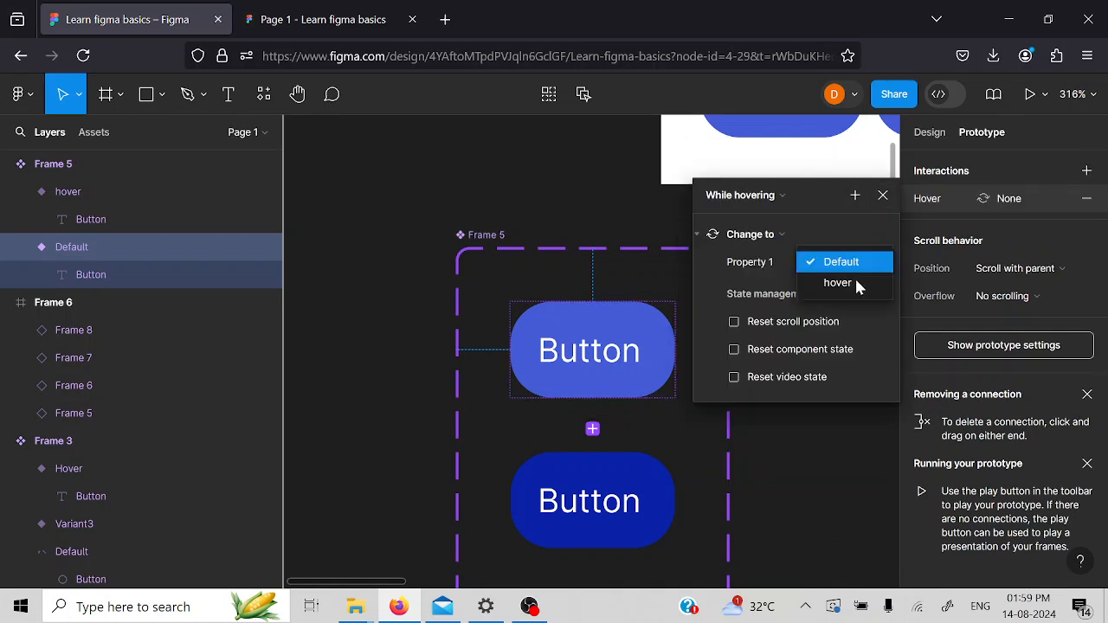
click(838, 283)
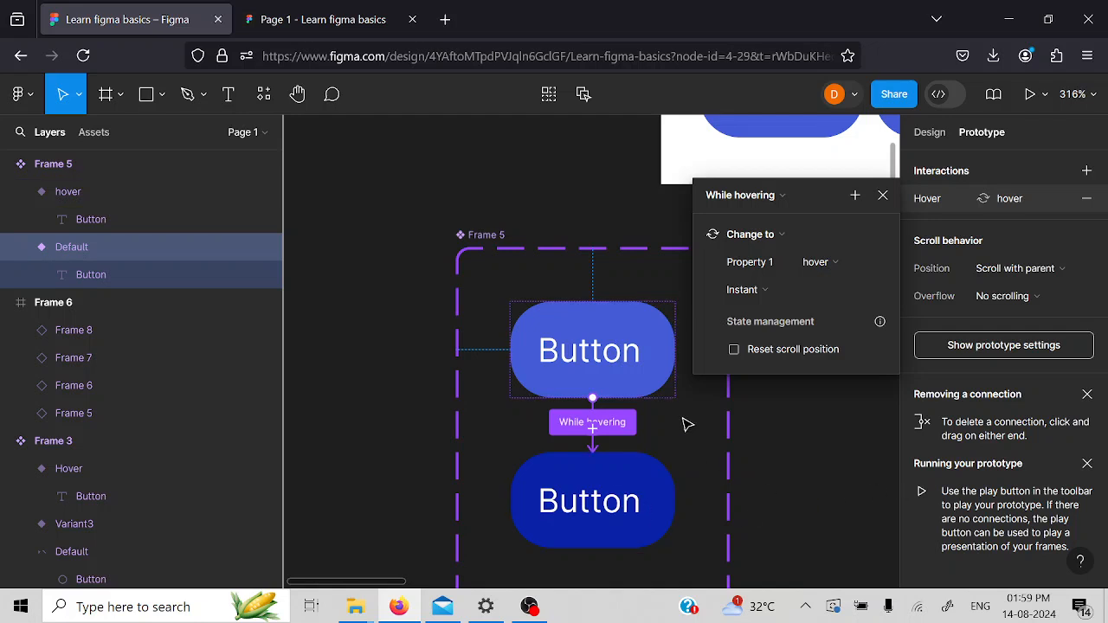
click(883, 196)
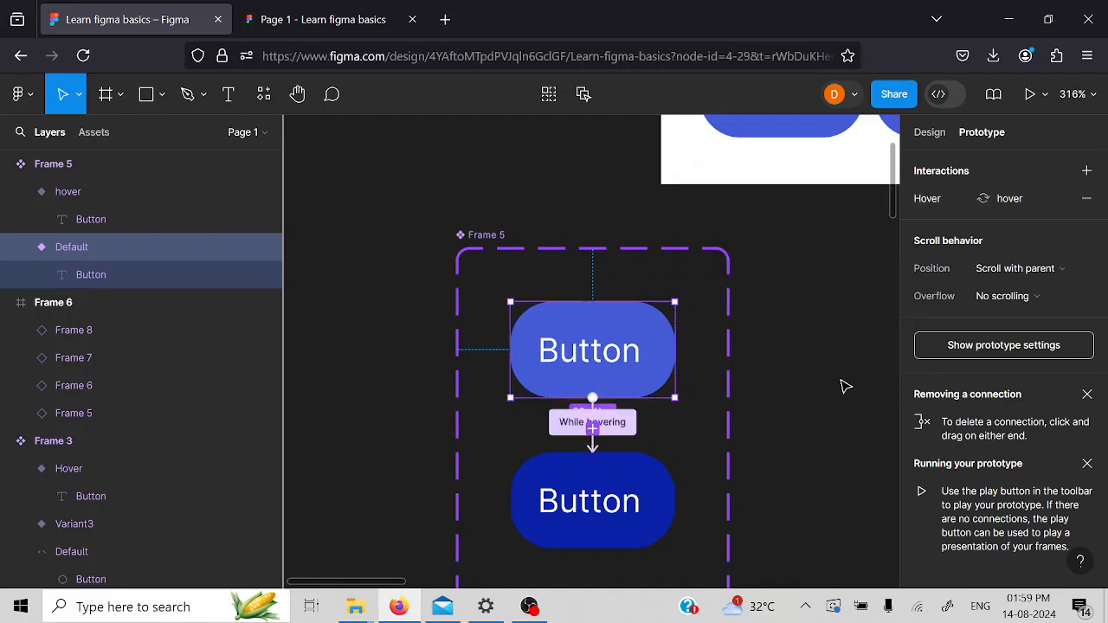
- Run the prototype preview of the white four-button frame and test the buttons' hover effect
scroll(838, 379, right, 1)
scroll(838, 379, up, 1)
scroll(831, 372, left, 1)
scroll(828, 369, down, 5)
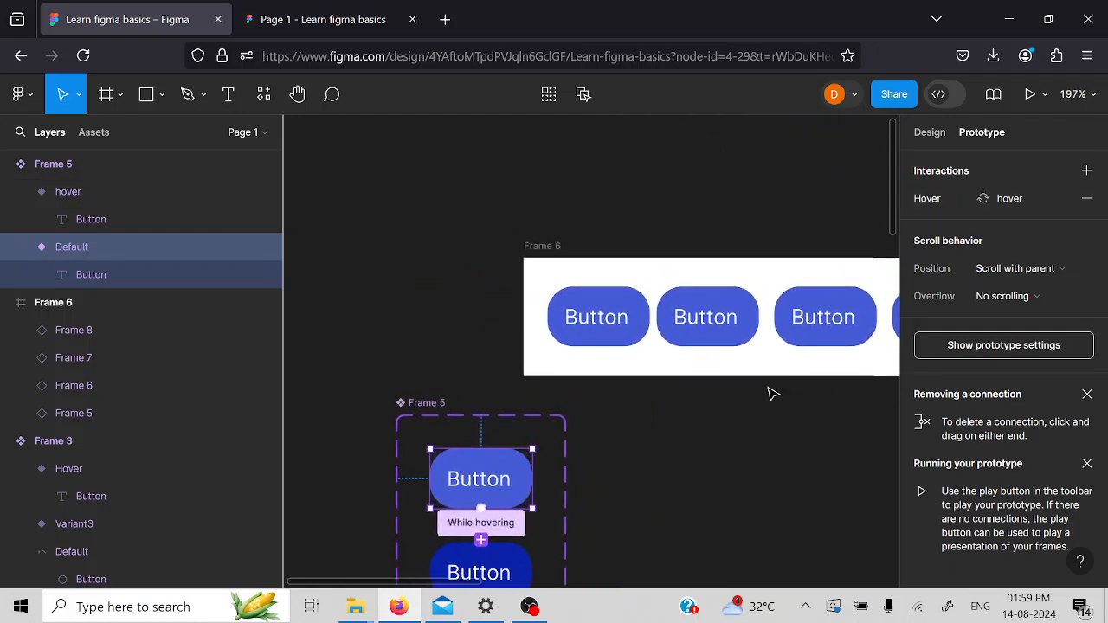
click(529, 246)
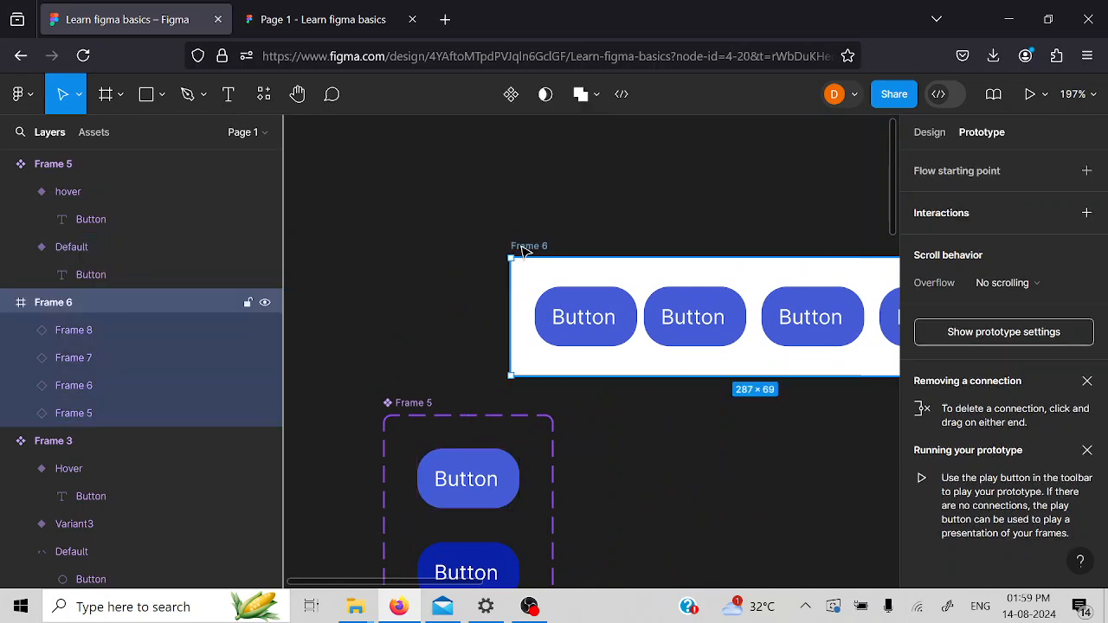
click(1029, 95)
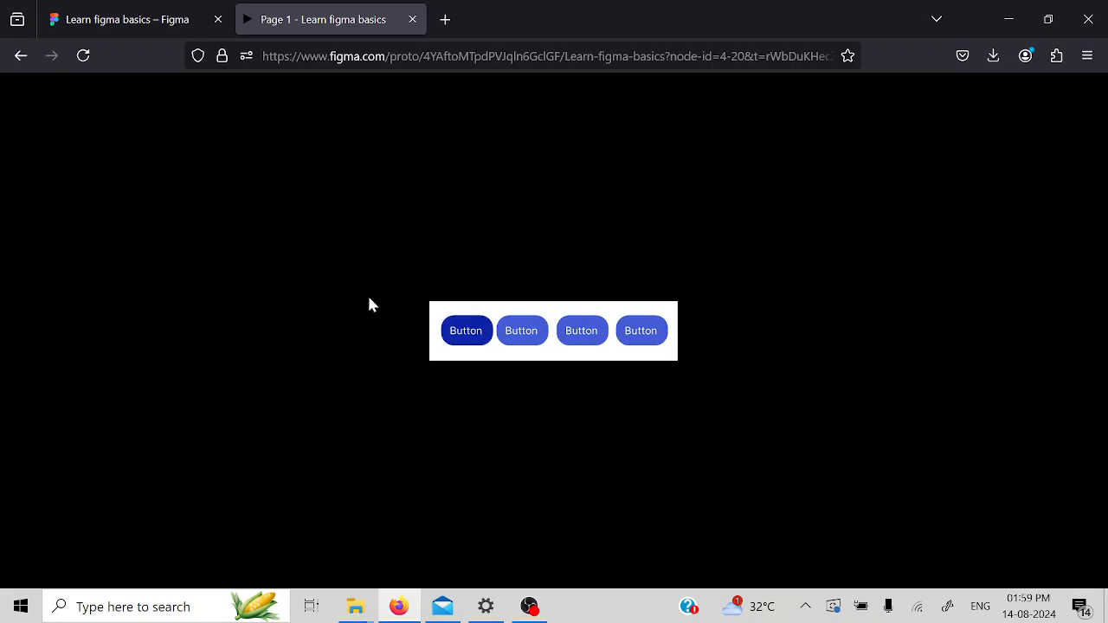
- Return to the design file and review the trigger options of the Default variant's interaction without changing them
click(112, 23)
scroll(623, 511, down, 3)
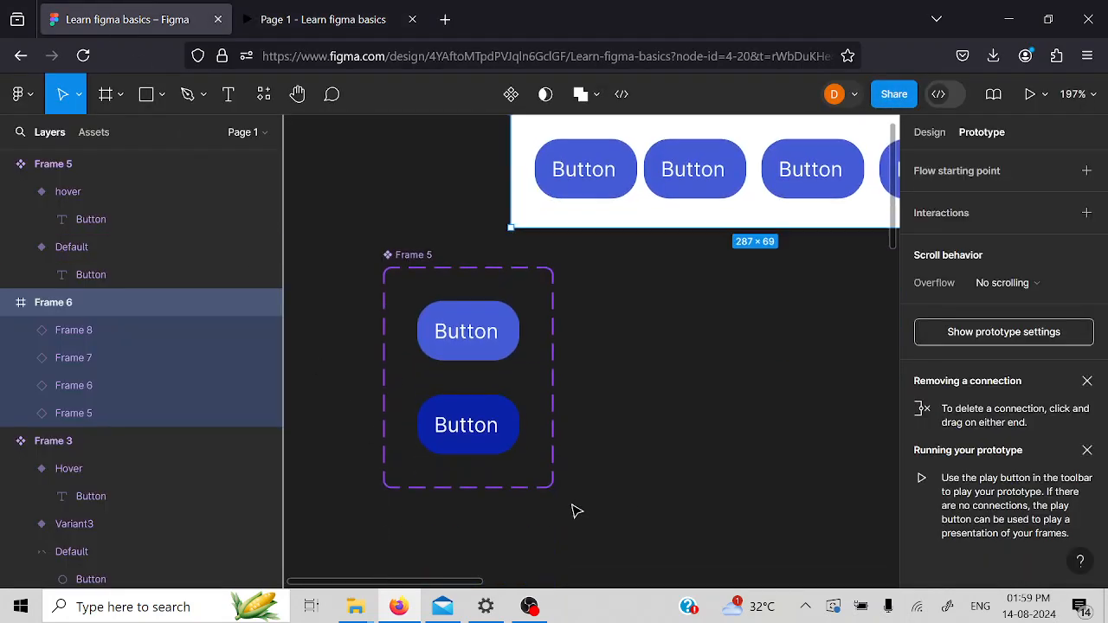
click(498, 337)
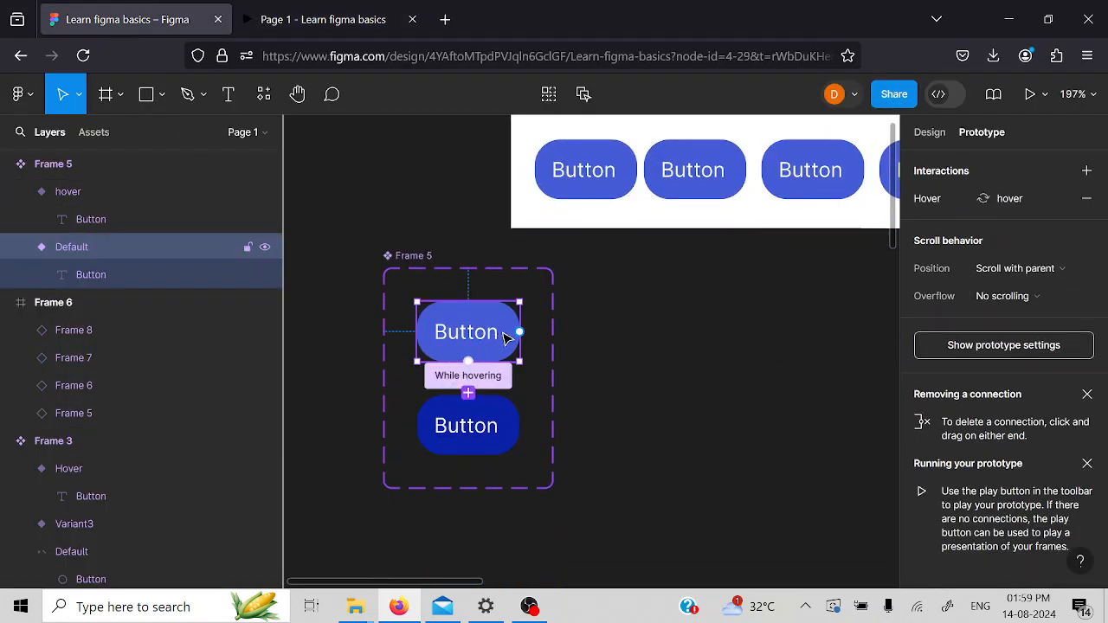
click(952, 196)
click(753, 205)
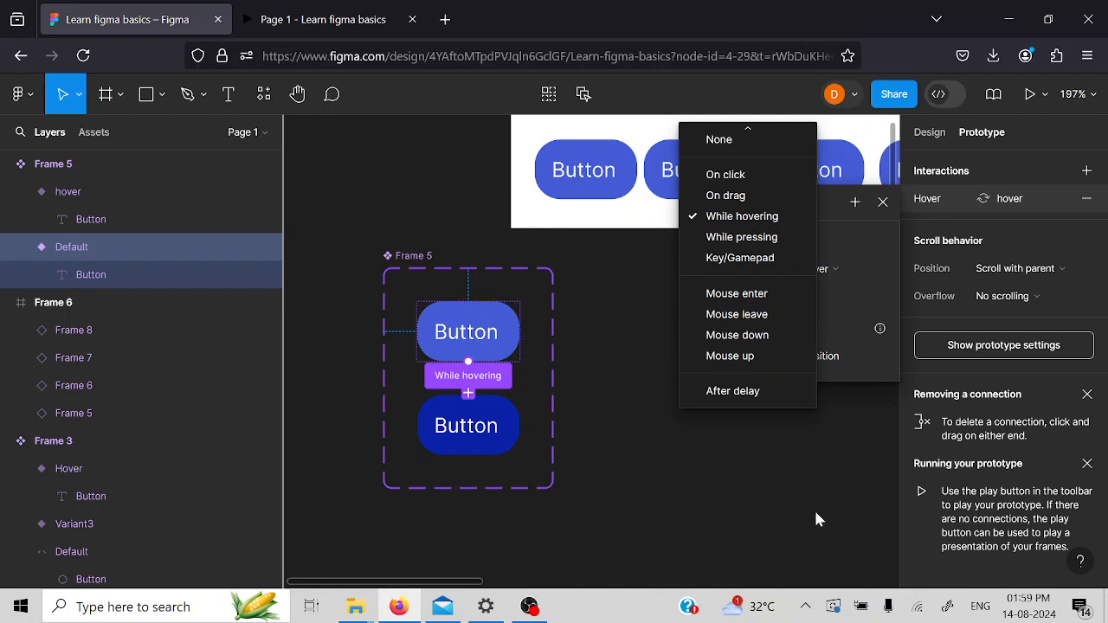
click(703, 502)
click(651, 443)
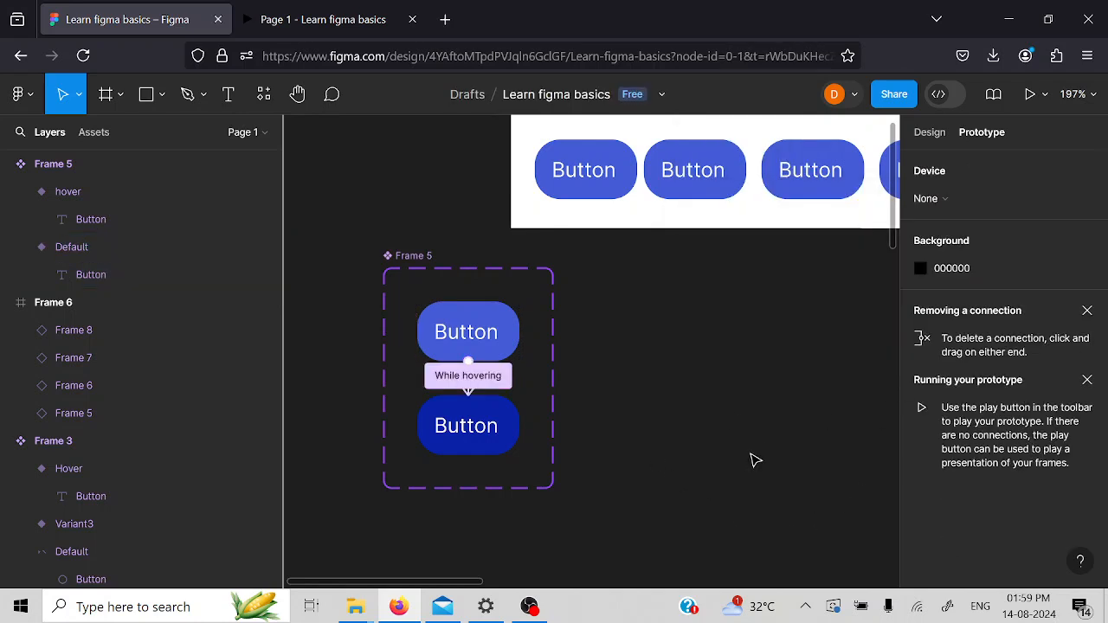
- Select the Default variant in the button component set
scroll(752, 460, up, 2)
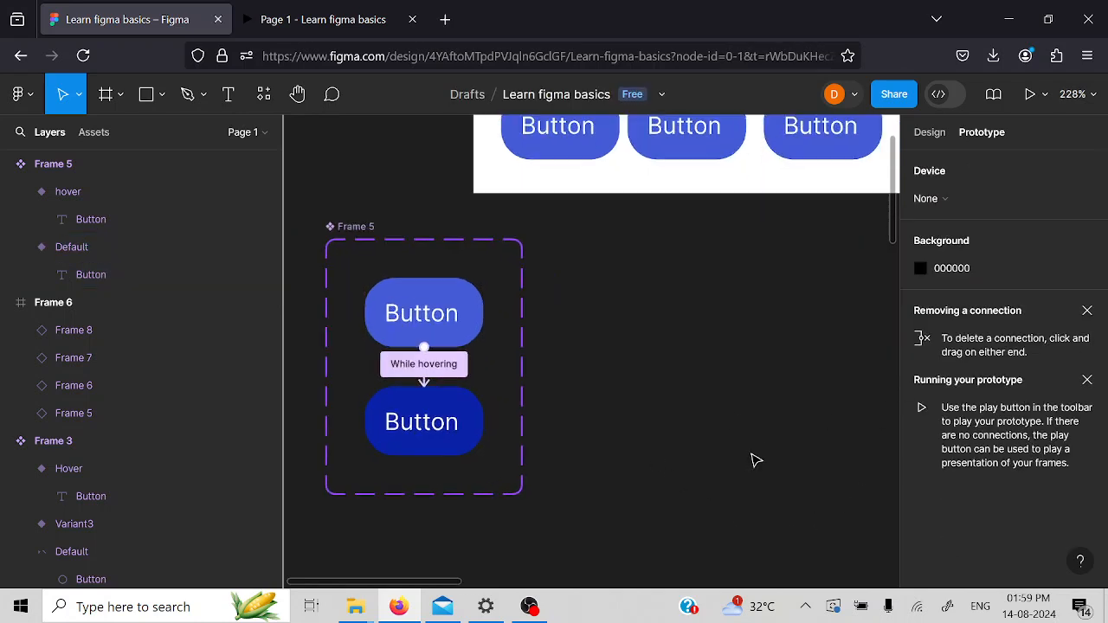
click(413, 322)
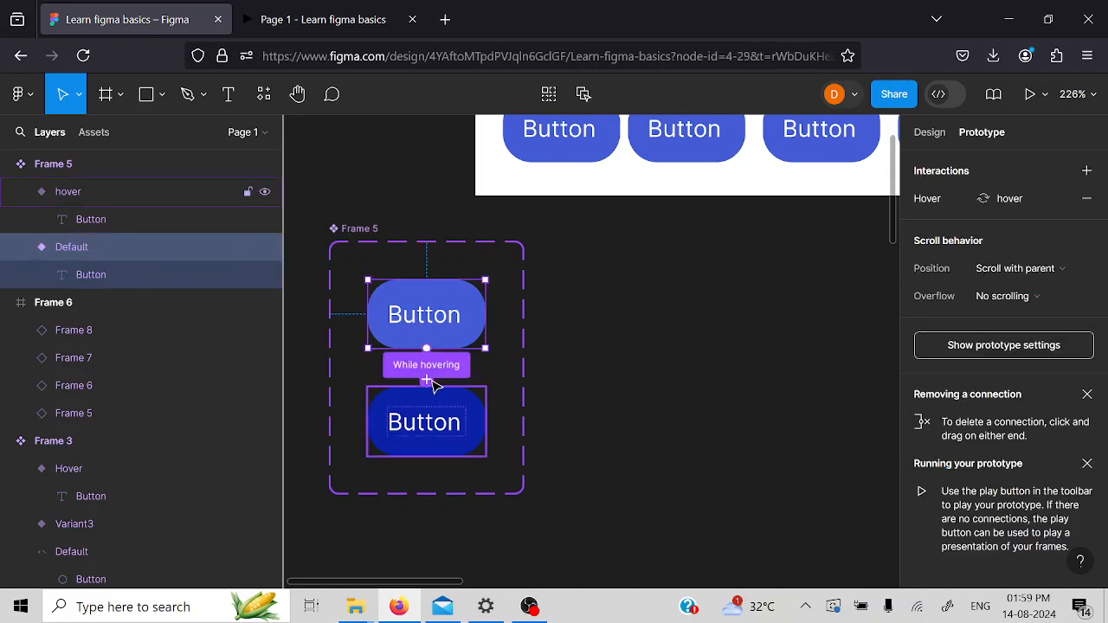